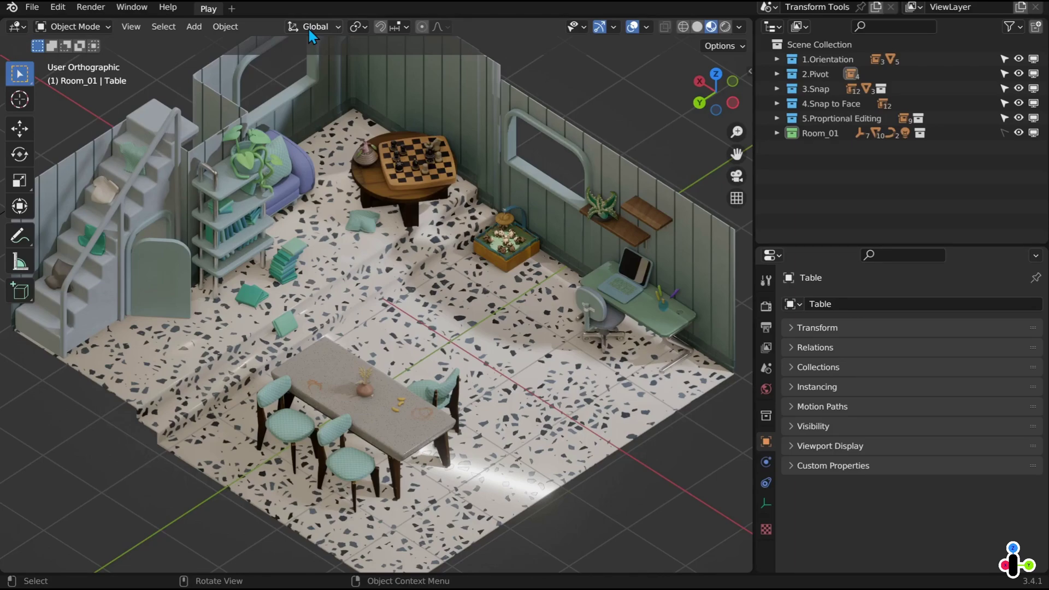
Select the four pens floating above the cup on the desk and activate the Move tool
left_click(667, 310)
key("grave")
left_click(759, 358)
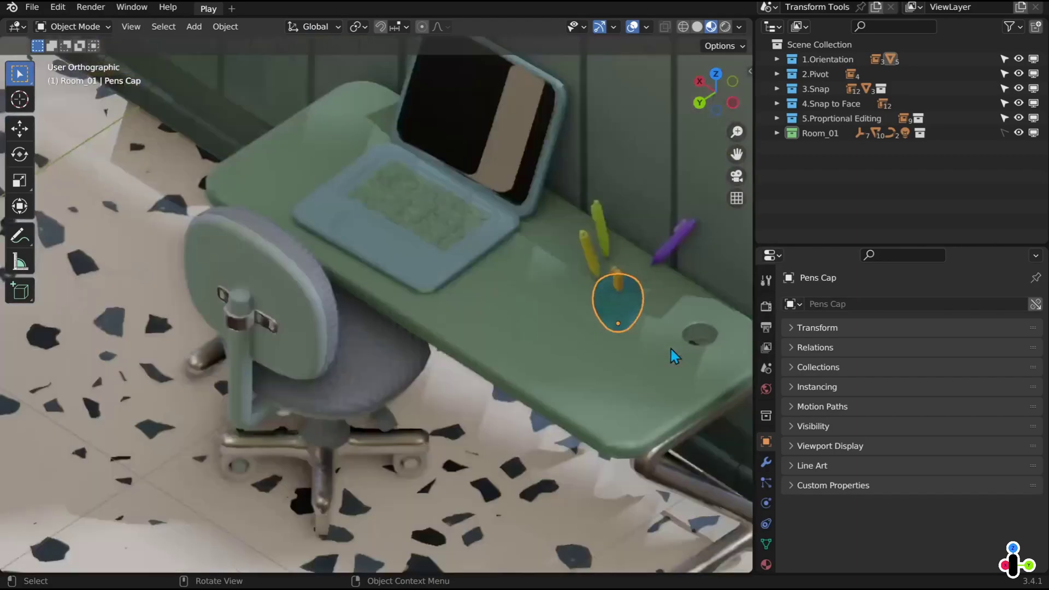
scroll(583, 326, "down", 3)
middle_click_drag(557, 307, 338, 152)
left_click(587, 292)
left_click_drag(325, 149, 536, 309)
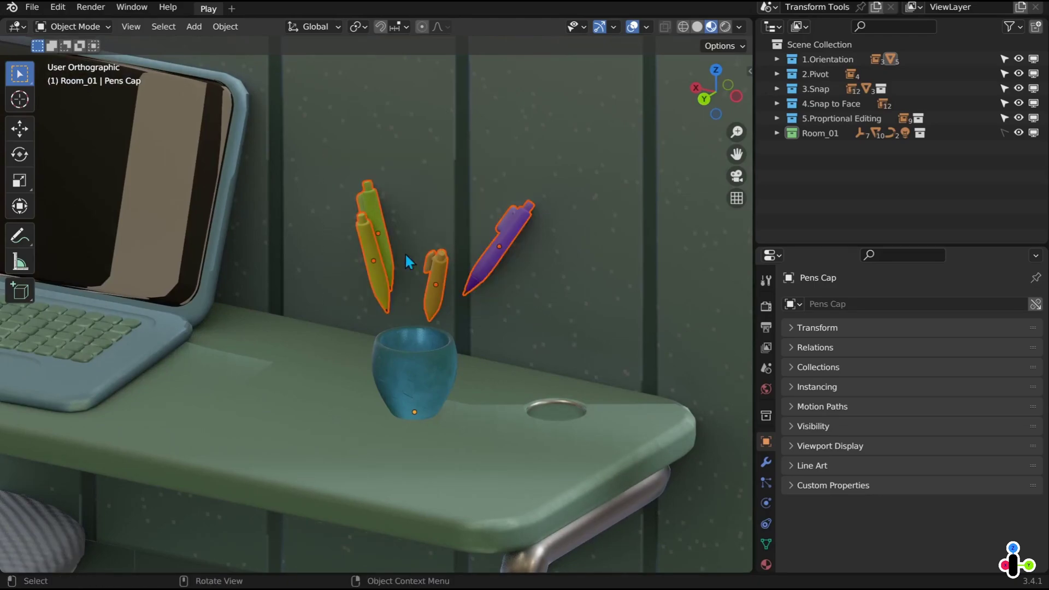
left_click(30, 129)
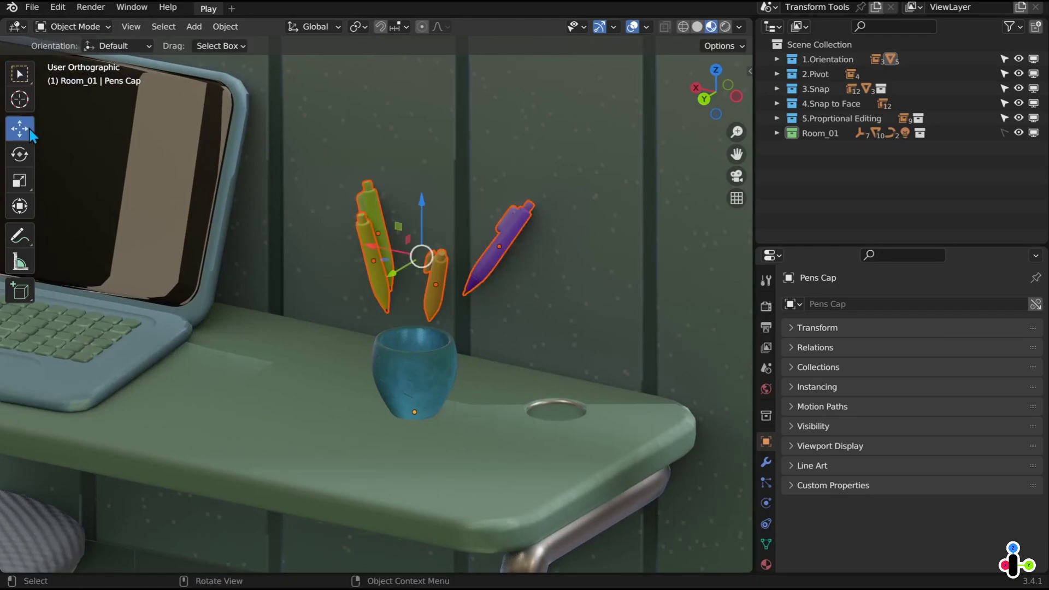
Try moving the pens along the global Z axis, and set the transform orientation to Local with the purple pen selected
left_click_drag(424, 201, 448, 237)
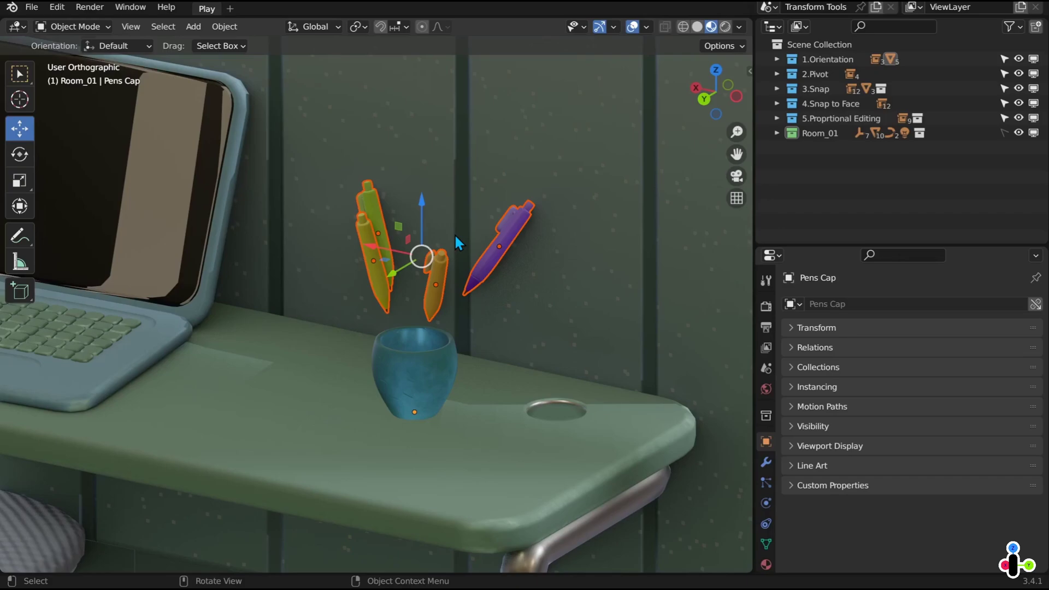
left_click(507, 240)
left_click(313, 30)
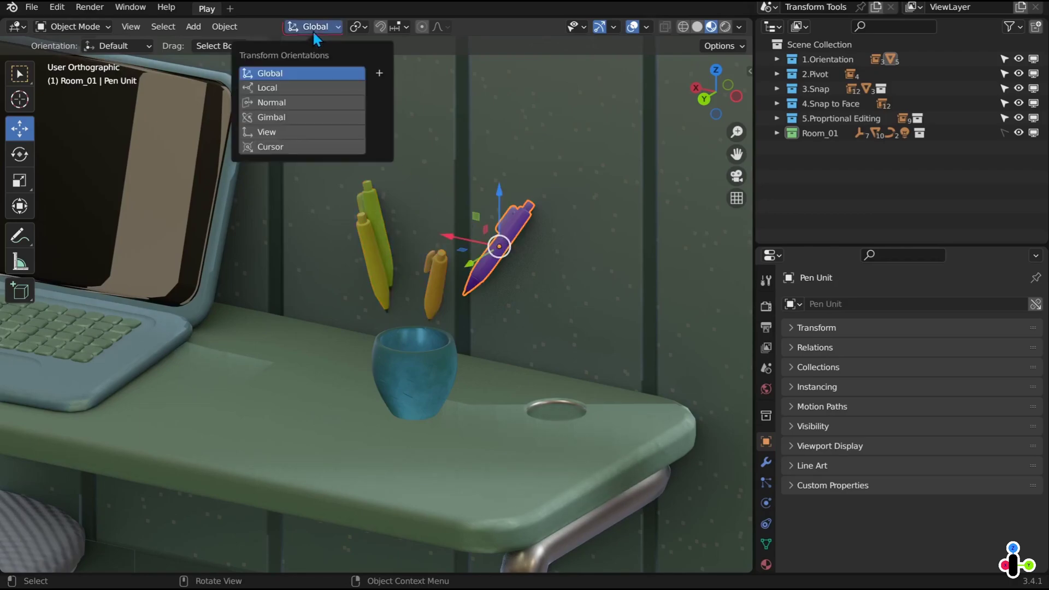
left_click(313, 86)
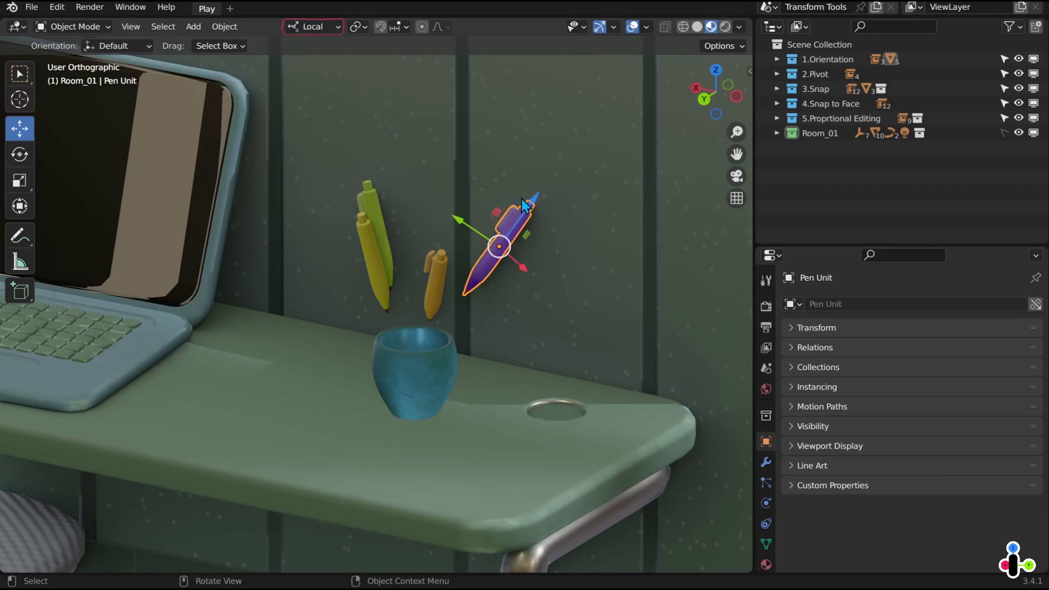
left_click(382, 216)
left_click_drag(383, 216, 460, 230)
right_click(414, 227)
left_click(435, 276)
Move all four pens down along their local Z axes into the cup and return the transform orientation to Global
left_click_drag(325, 152, 596, 283)
left_click_drag(430, 230, 423, 290)
left_click(473, 251)
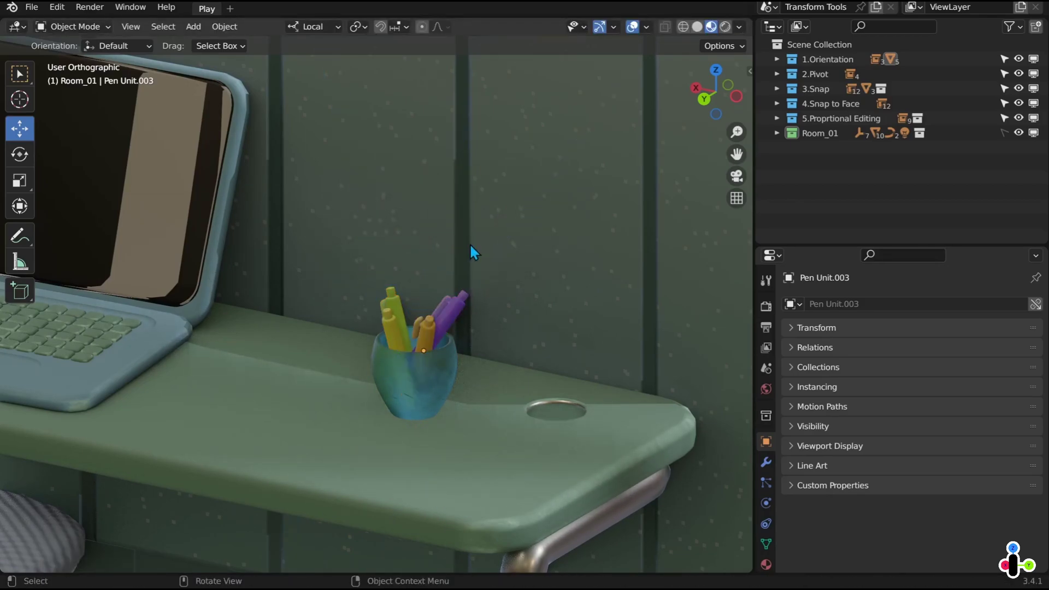
left_click(336, 28)
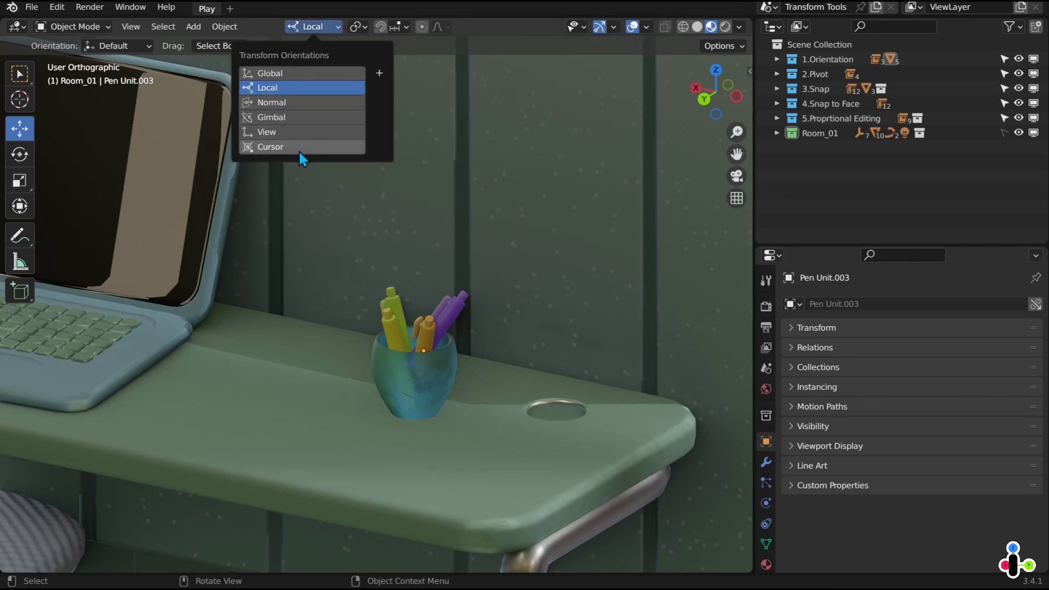
left_click(267, 73)
Select the front kitchen chair at the dining table and try rotating it around the Z axis with the Rotate tool
scroll(438, 169, "down", 6)
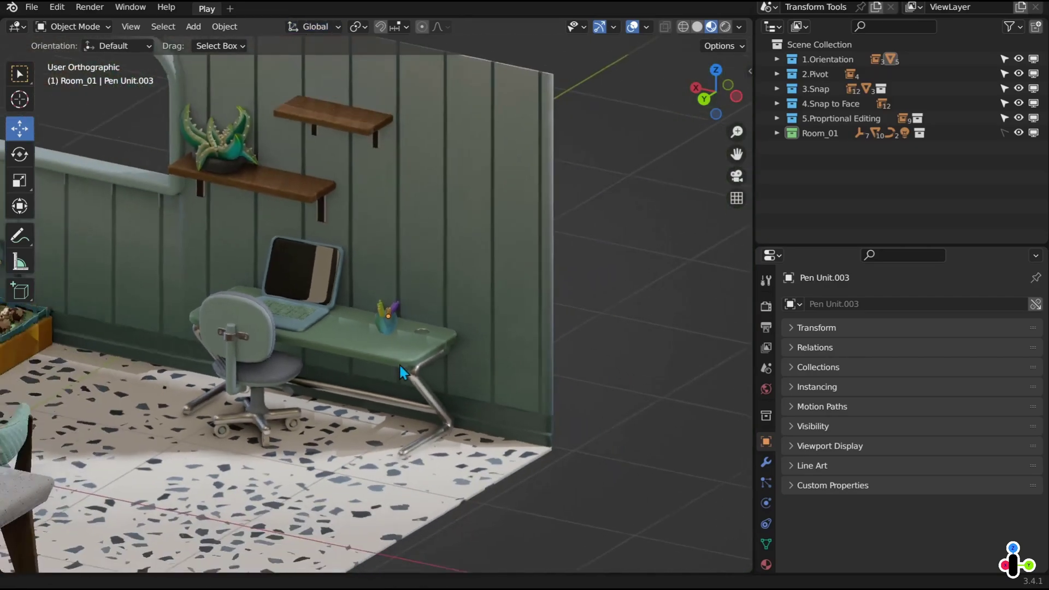
scroll(410, 327, "down", 2)
middle_click_drag(419, 290, 492, 304)
scroll(499, 297, "up", 6)
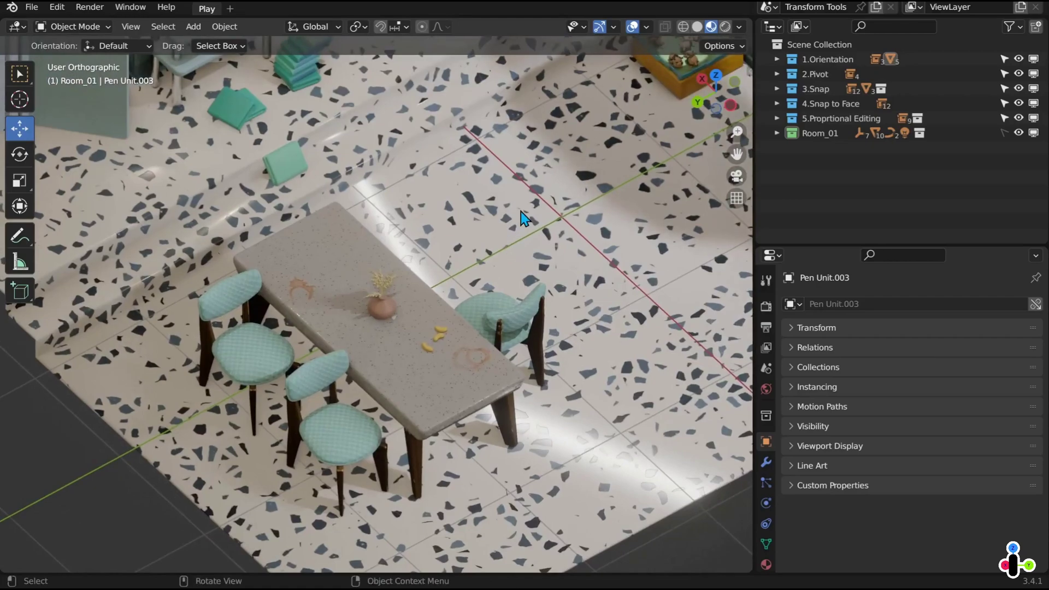
left_click(365, 27)
left_click(341, 437)
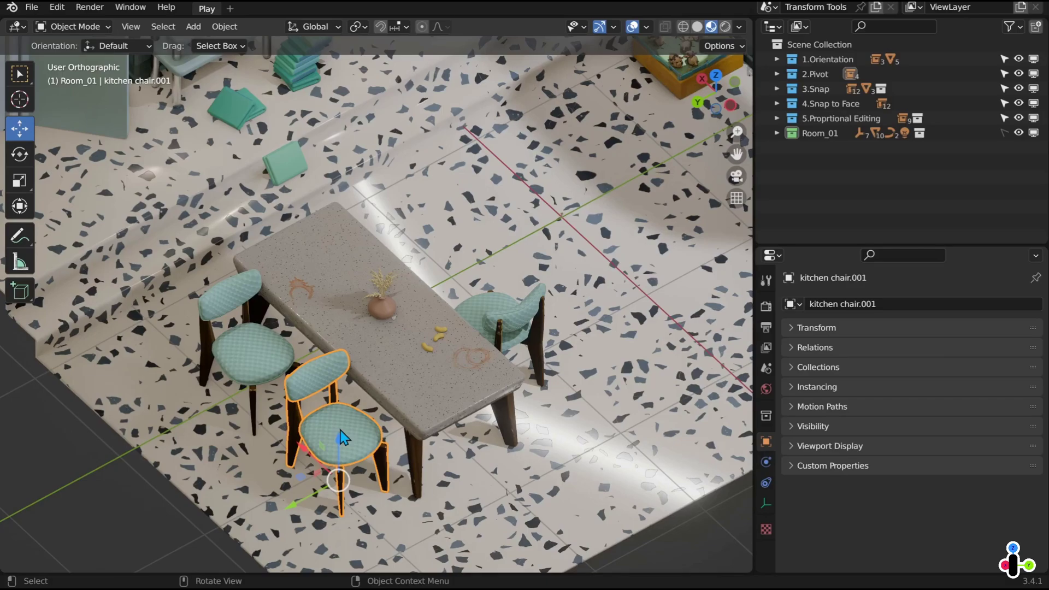
left_click(20, 154)
left_click_drag(391, 506, 493, 396)
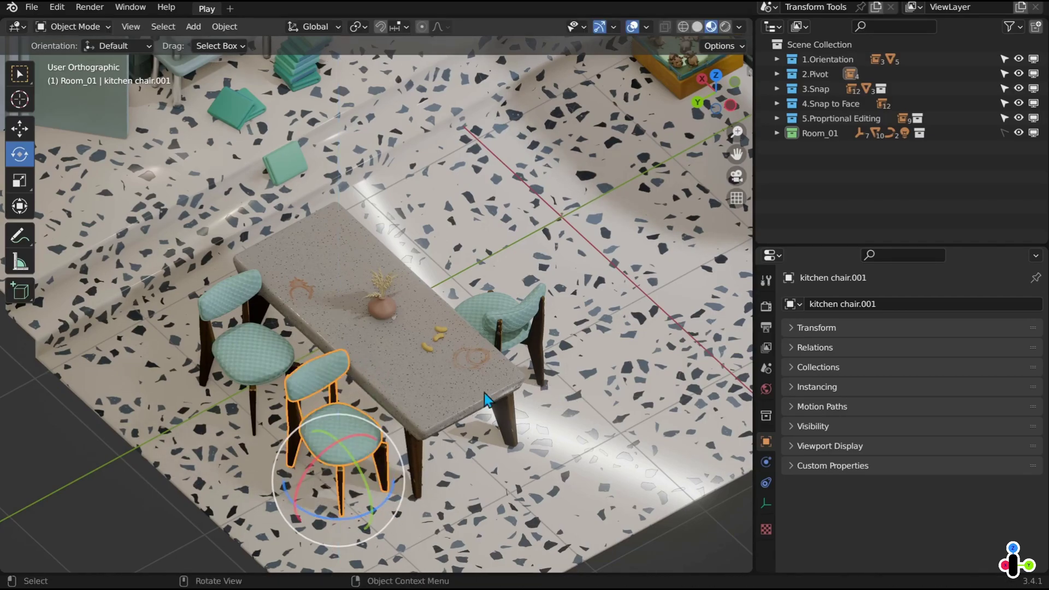
Add the other two kitchen chairs to the selection and try rotating all three around their shared median point
left_click(270, 357, "shift")
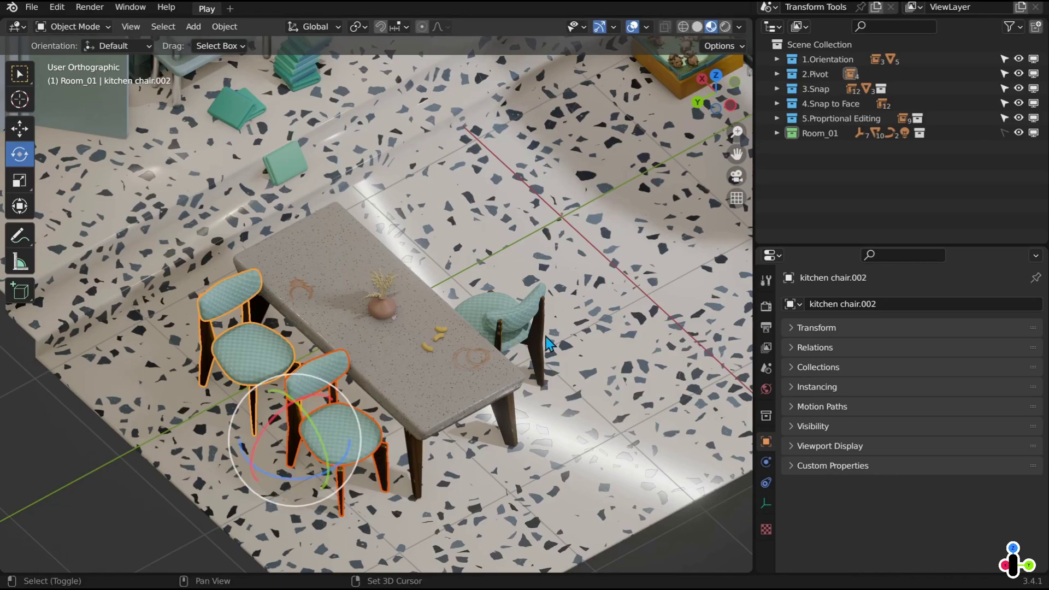
left_click(513, 326, "shift")
left_click_drag(371, 457, 451, 563)
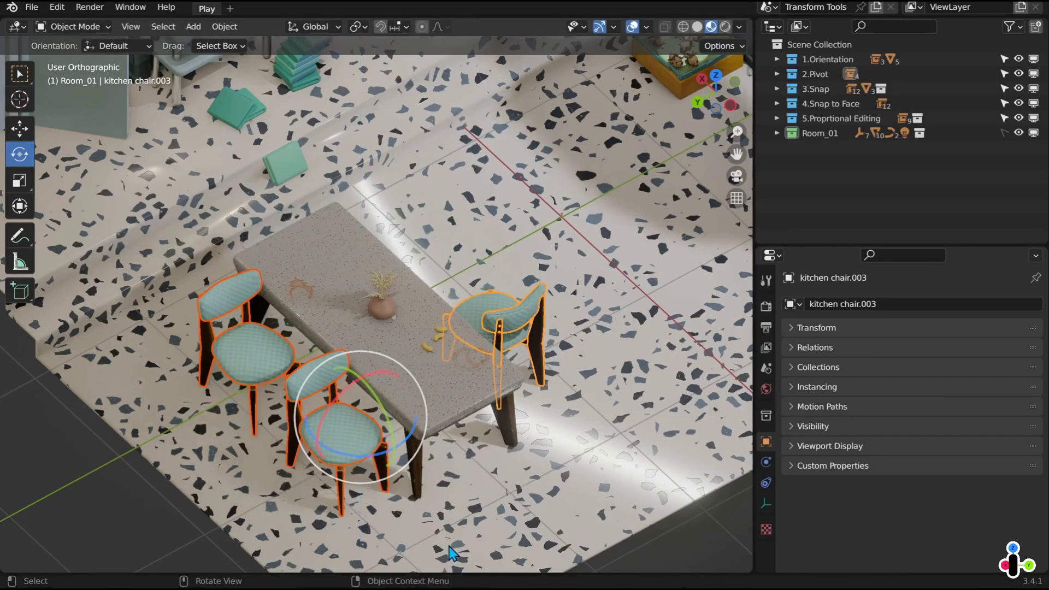
Set the pivot point to Active Element and try rotating the three chairs about 20 degrees around the Z axis
left_click(362, 30)
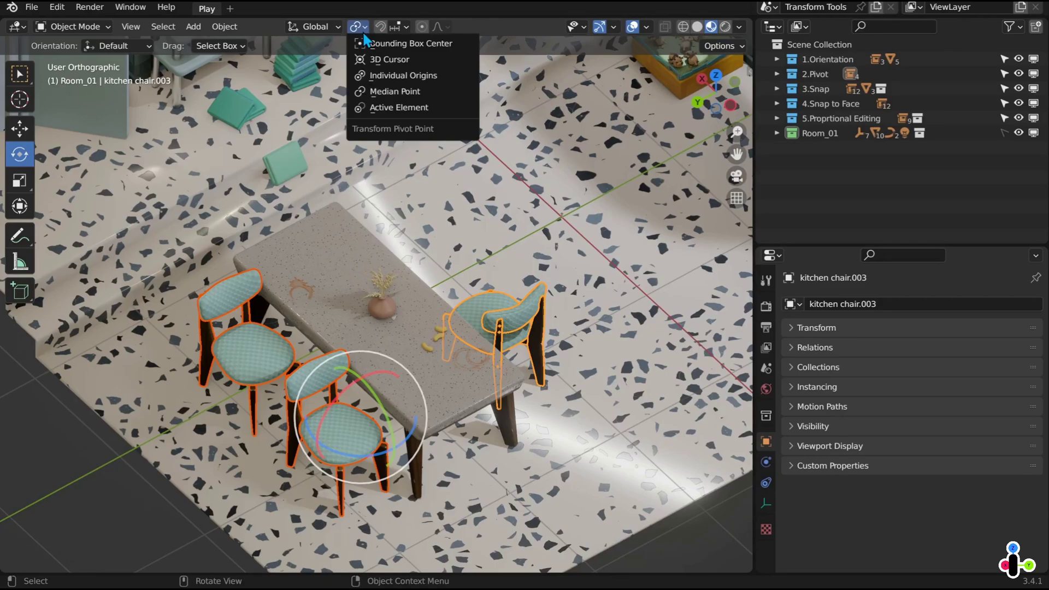
left_click(399, 107)
left_click_drag(496, 409, 564, 496)
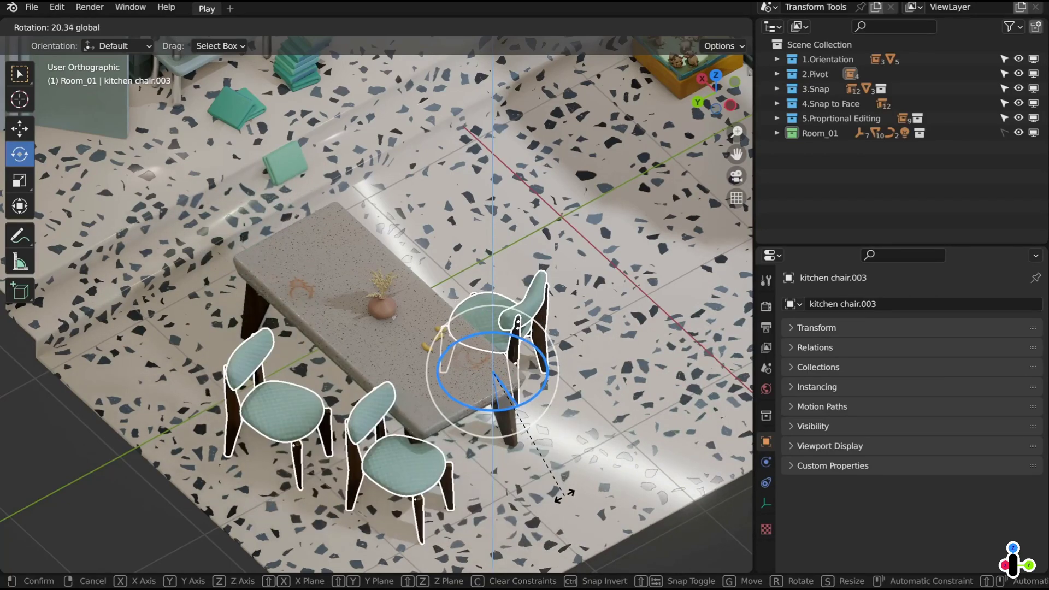
right_click(564, 495)
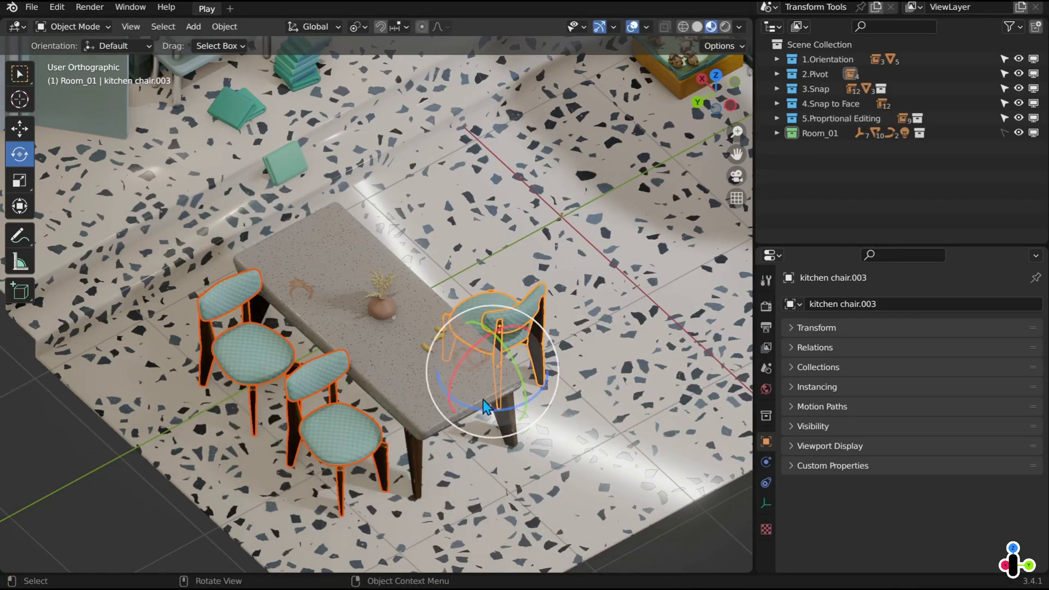
Set the pivot point to Individual Origins and rotate the three chairs around their own Z axes
left_click(358, 27)
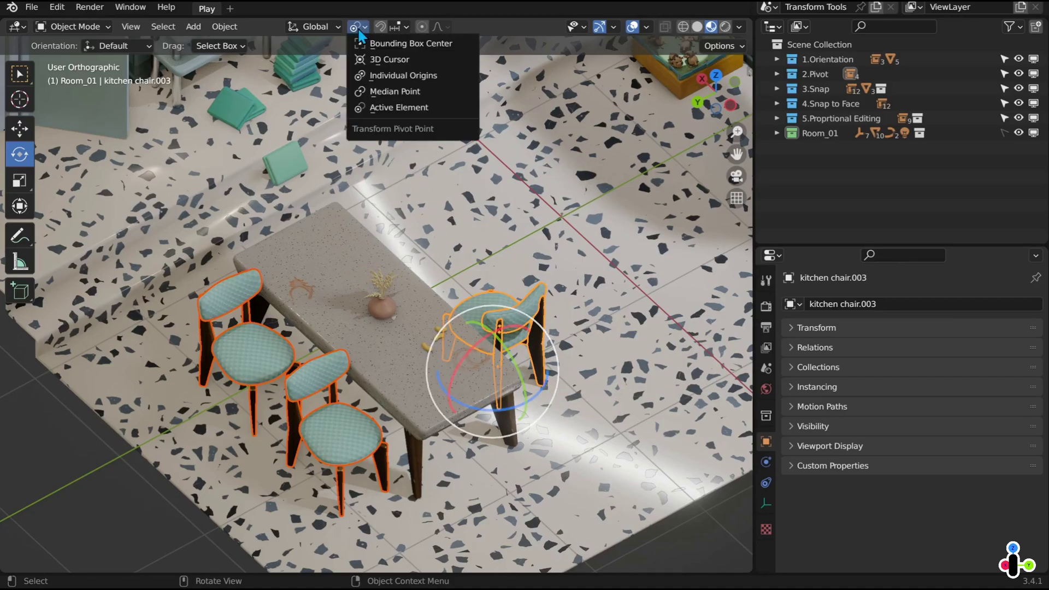
left_click(394, 77)
left_click_drag(411, 444, 383, 343)
Move the three chairs along their local Y axes using the Local orientation, and return the orientation to Global
left_click(20, 128)
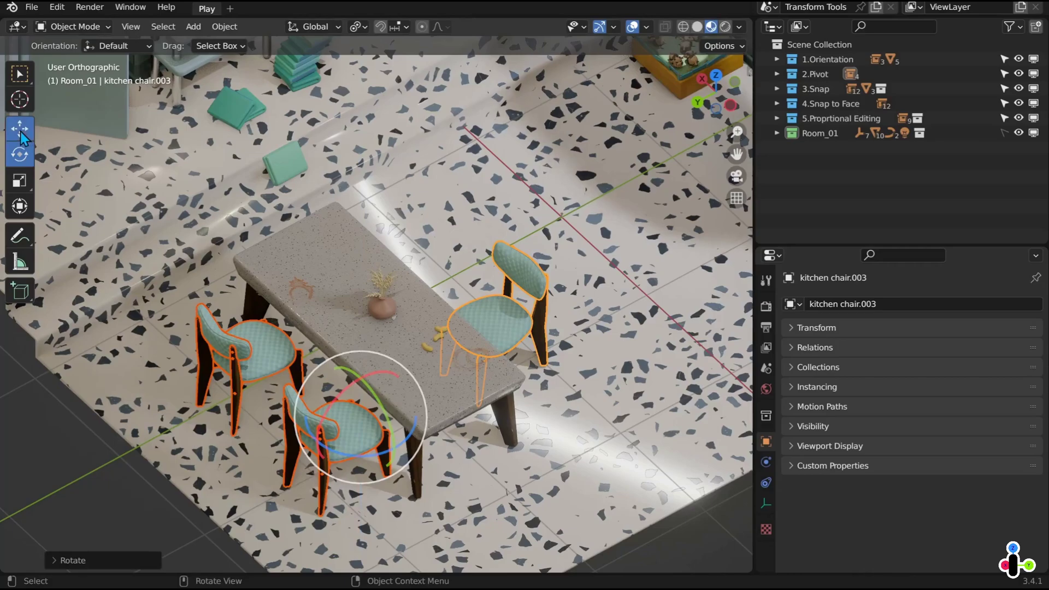
left_click(334, 26)
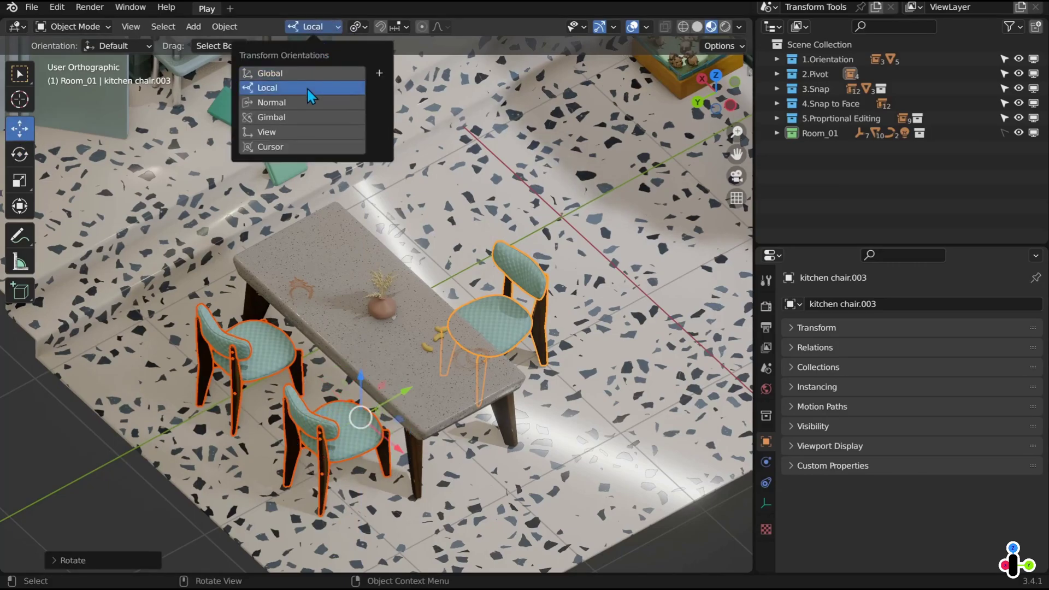
left_click(307, 86)
left_click_drag(418, 392, 377, 407)
left_click(311, 26)
left_click(304, 75)
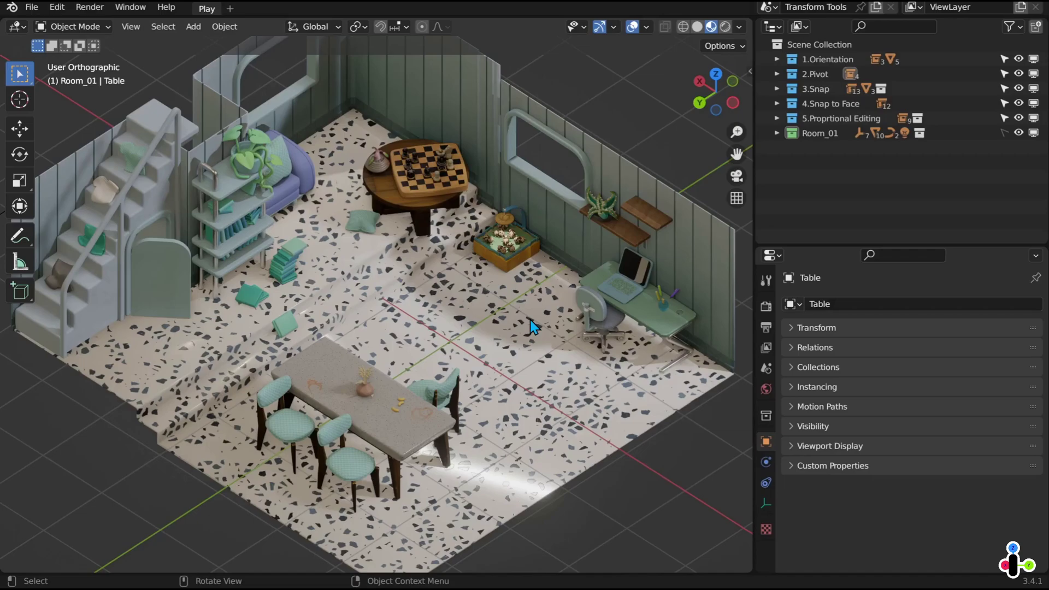
Enable snapping and open the snap settings with Increment as the snap target
left_click(380, 27)
scroll(458, 291, "up", 4)
scroll(465, 283, "up", 4)
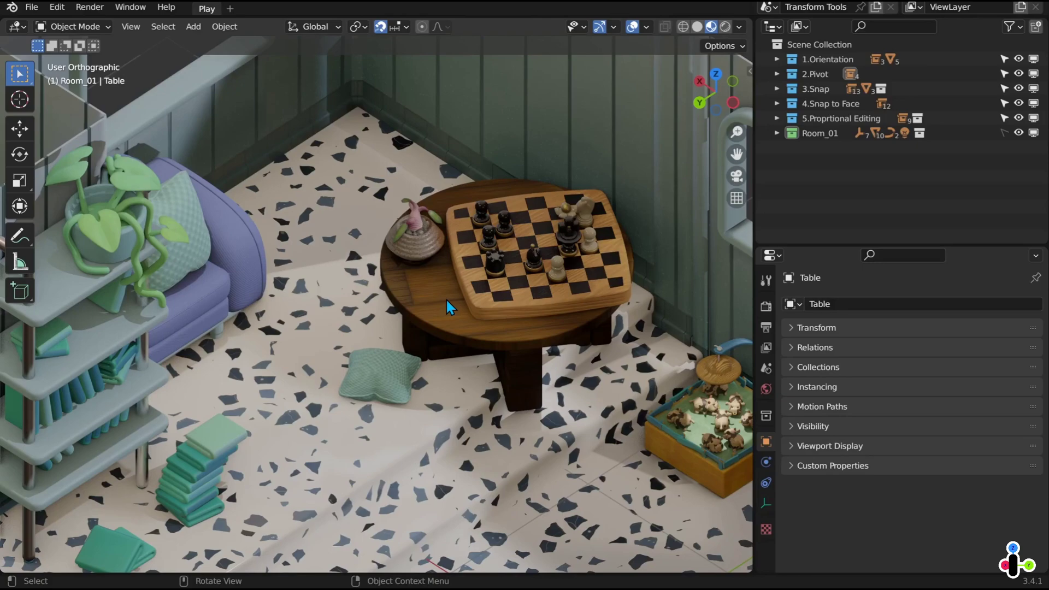
left_click(406, 27)
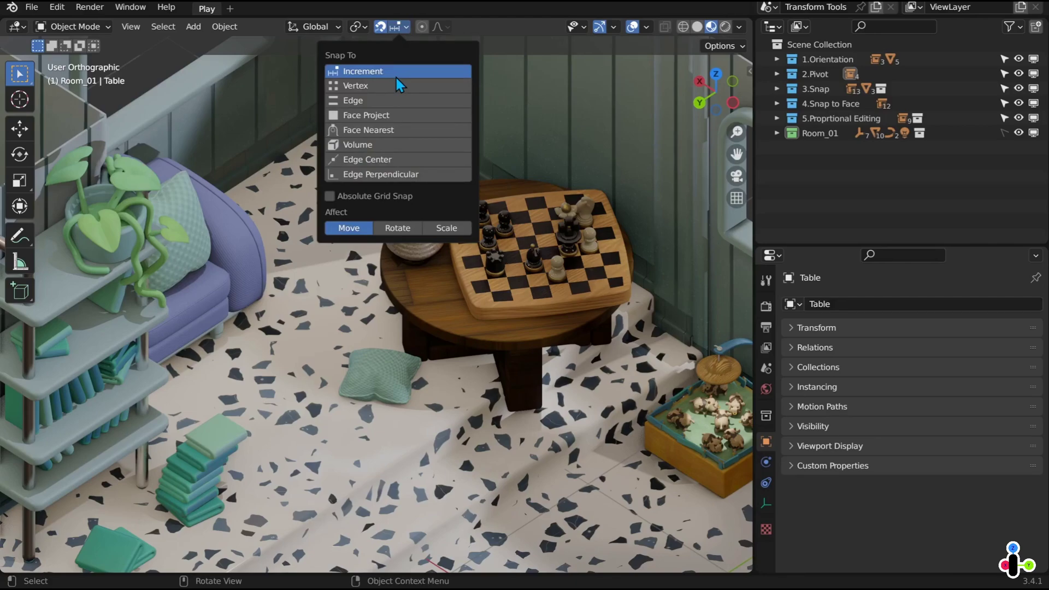
Show the coffee table's transform values and move it 1 m along the X axis with increment snapping
left_click(493, 315)
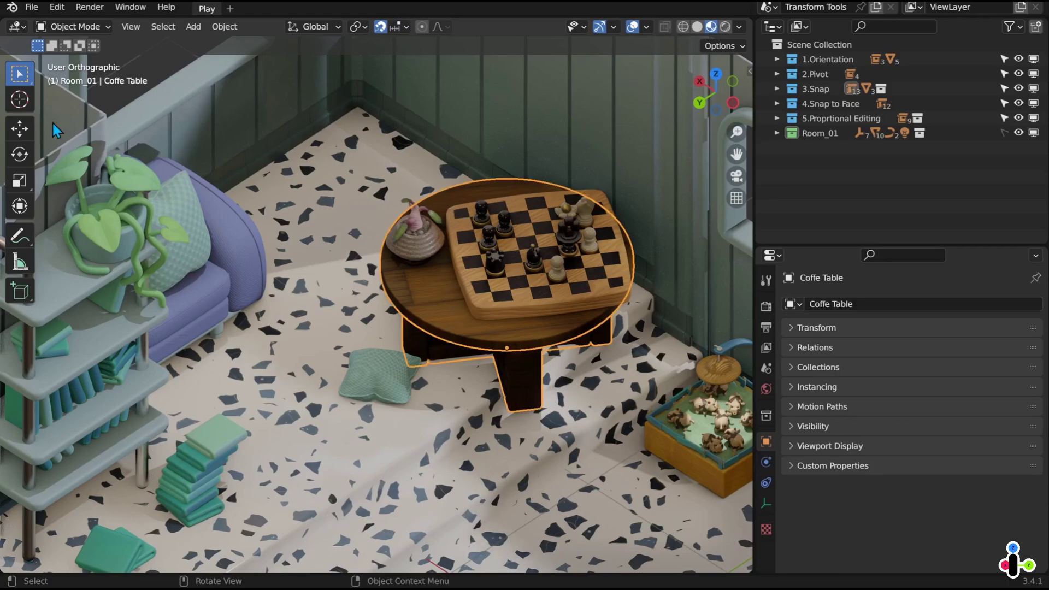
left_click(19, 129)
left_click(507, 348)
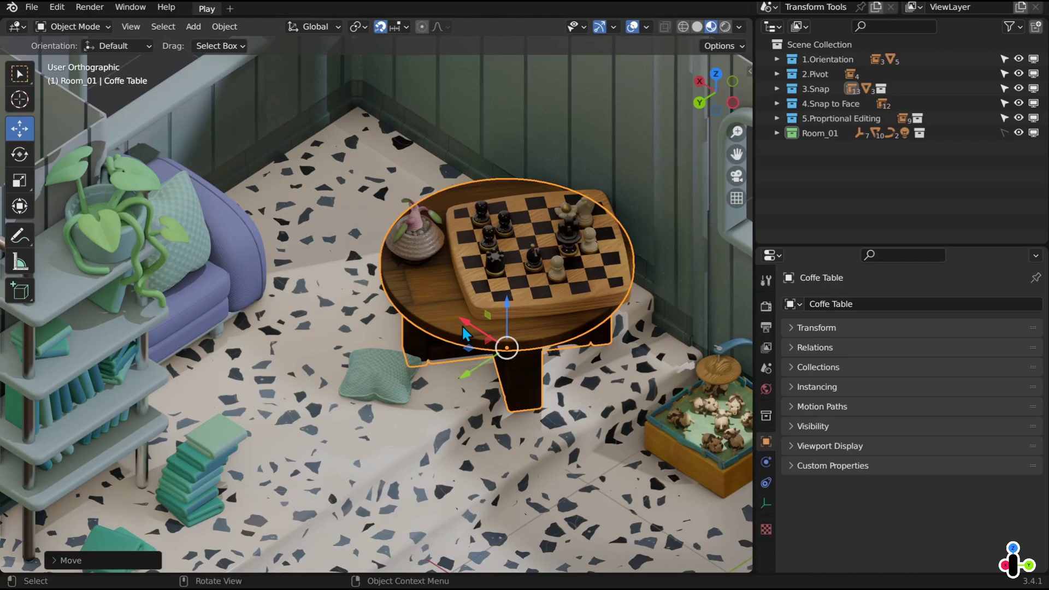
left_click(790, 328)
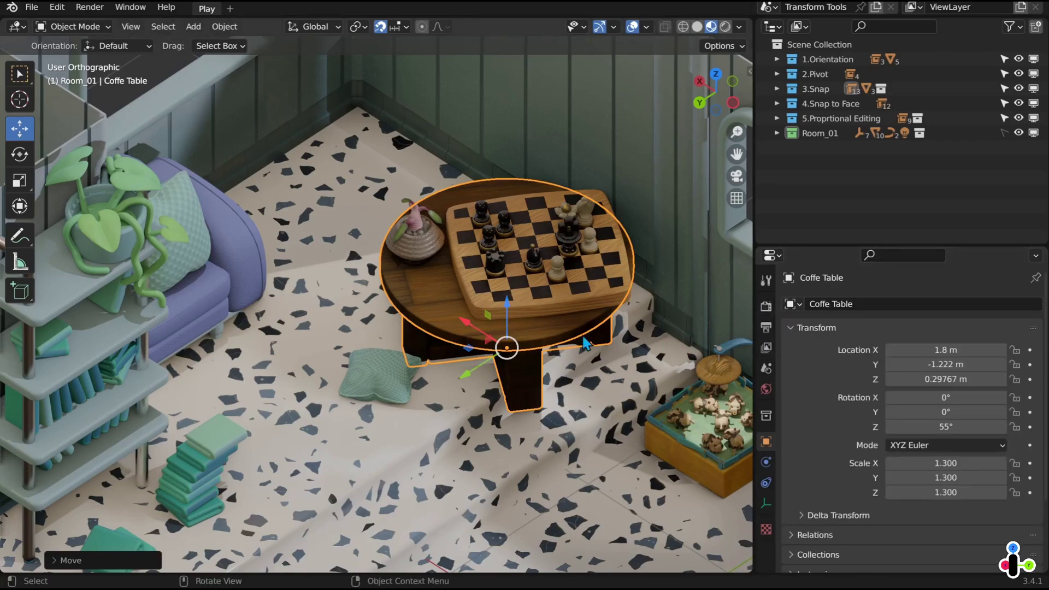
left_click_drag(474, 331, 326, 255)
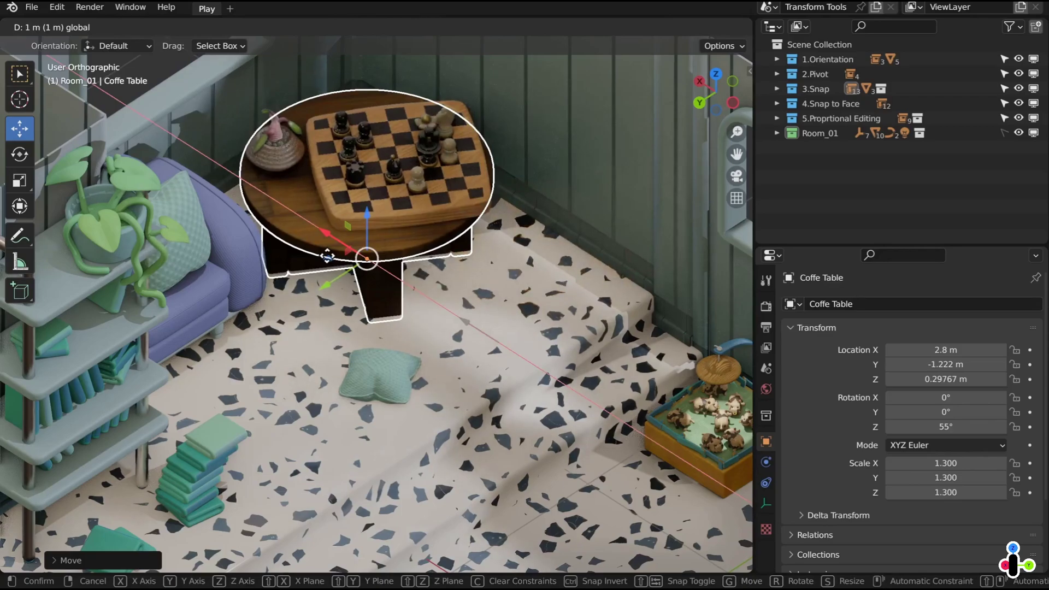
key("Escape")
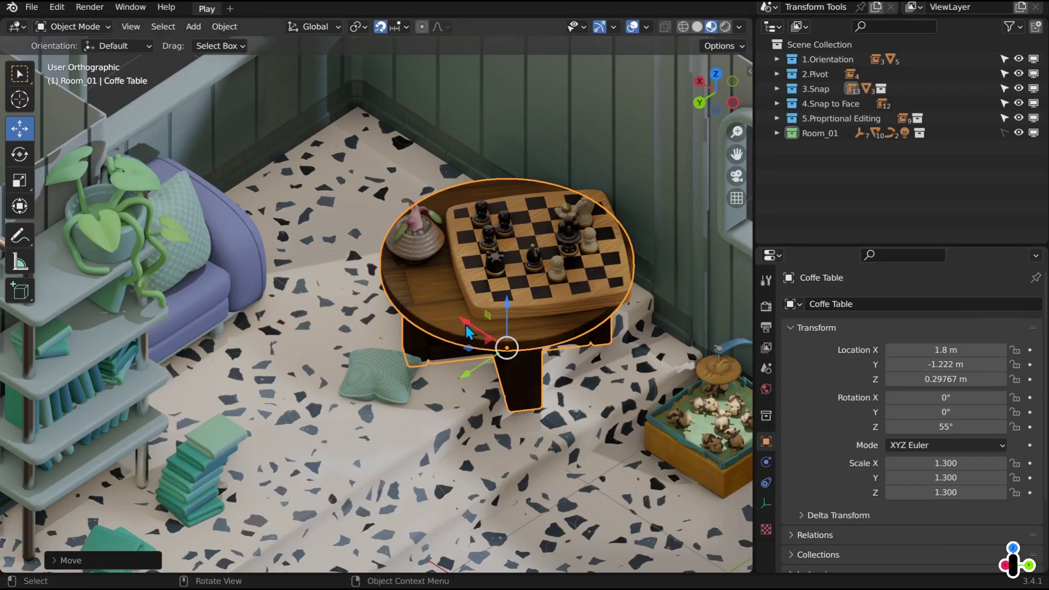
left_click_drag(469, 331, 328, 241)
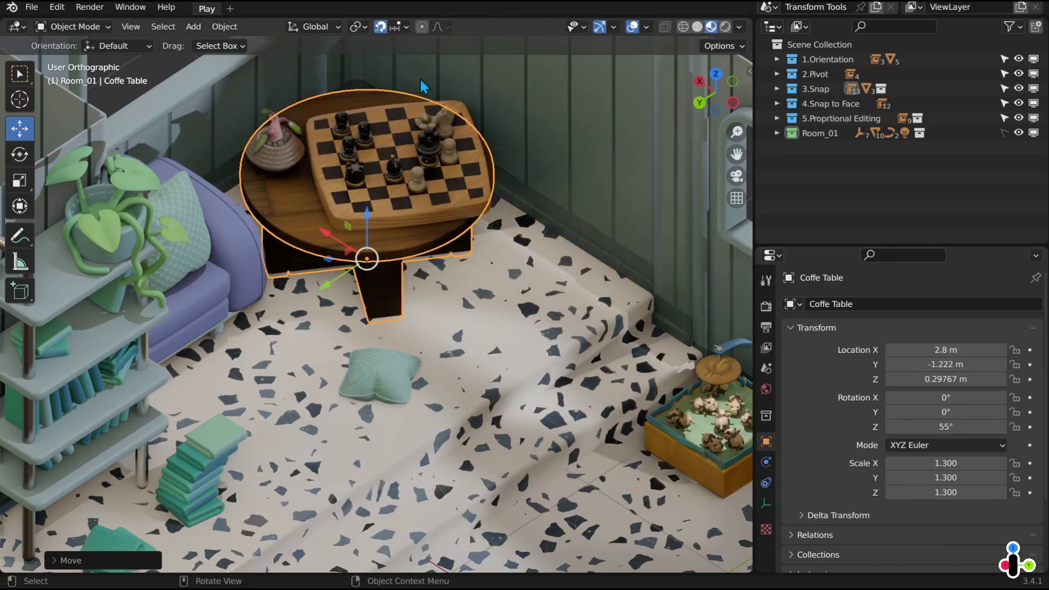
Enable Absolute Grid Snap and move the coffee table along the X axis to 2 m and on to 3 m
left_click(406, 27)
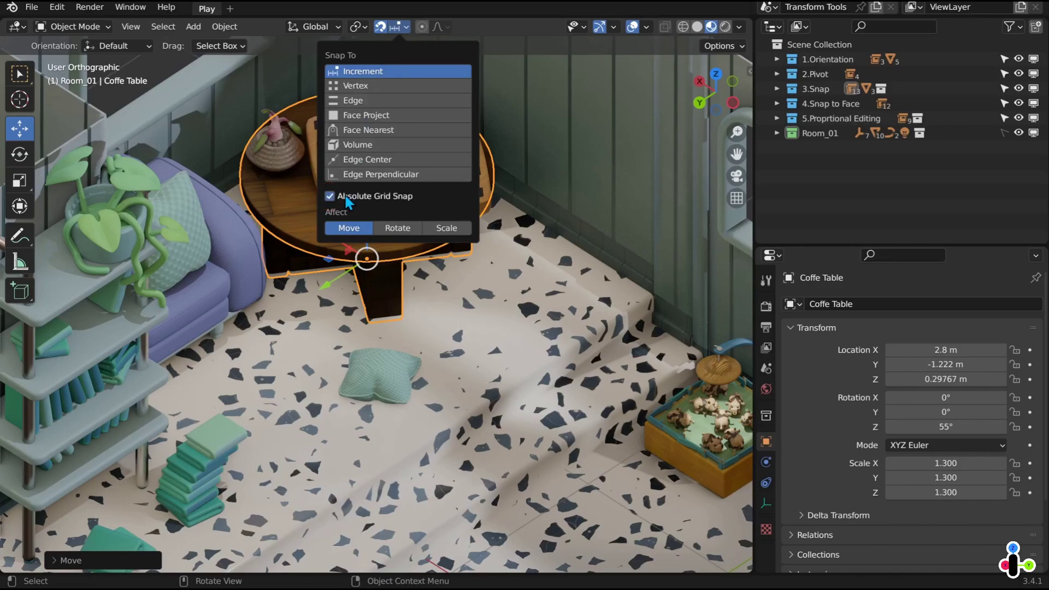
left_click_drag(348, 250, 439, 309)
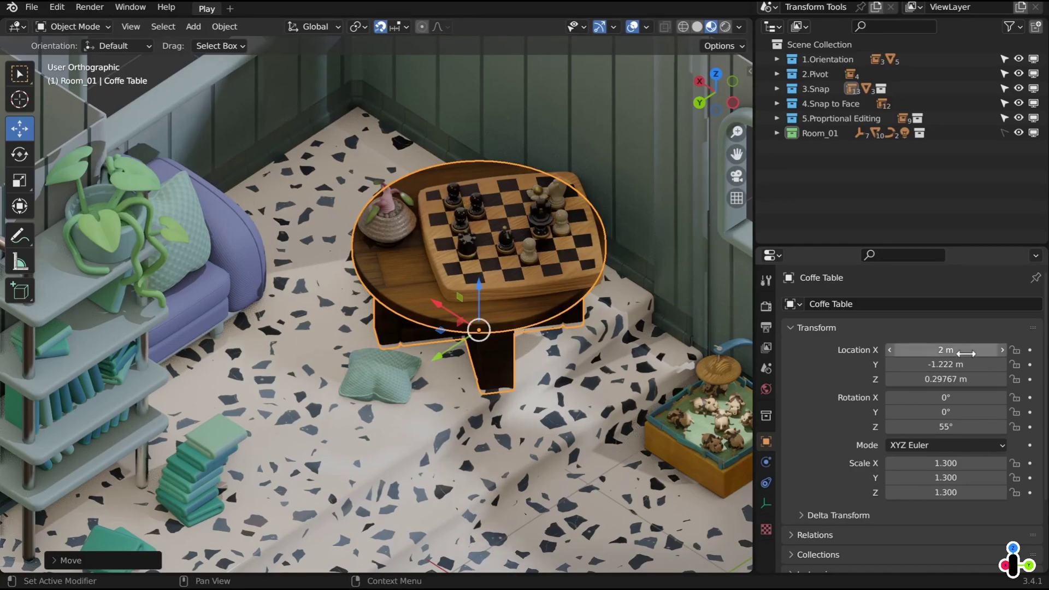
left_click_drag(442, 302, 423, 44)
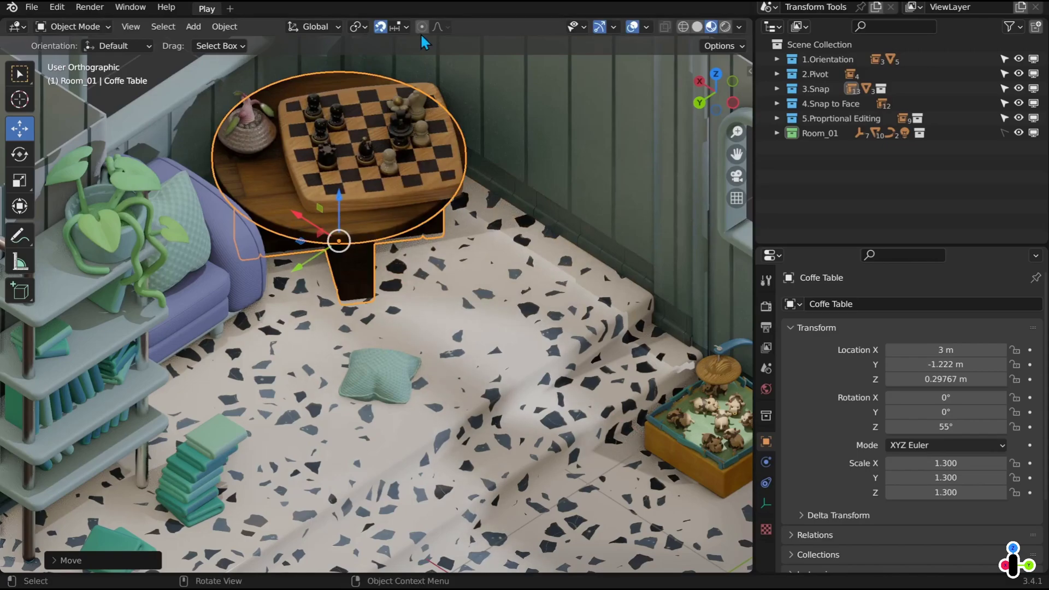
Make snapping also affect Rotate and Scale, and rotate the coffee table around the Z axis to -90°
left_click(402, 26)
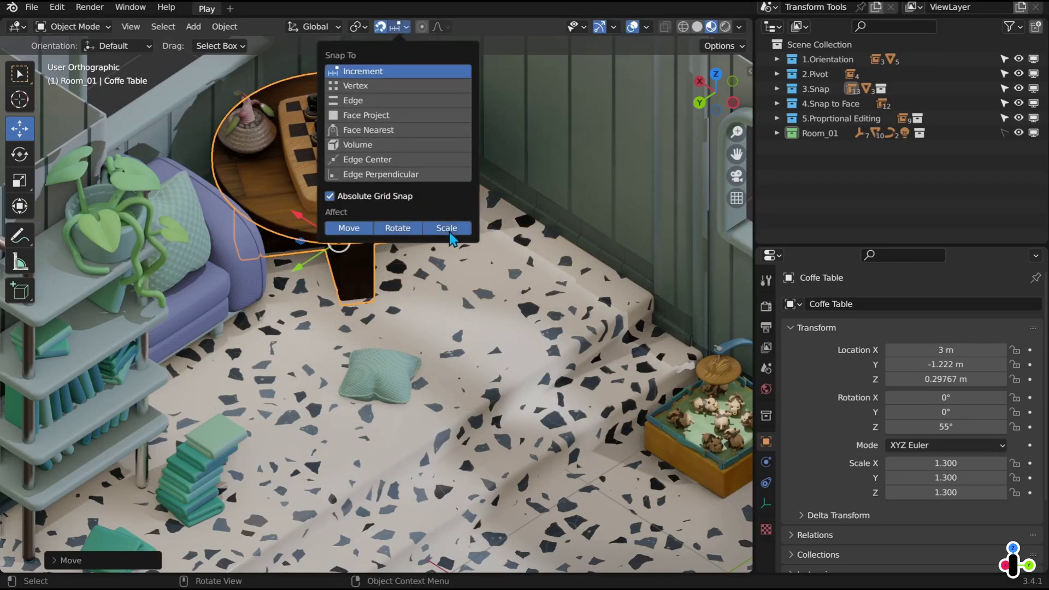
left_click(19, 155)
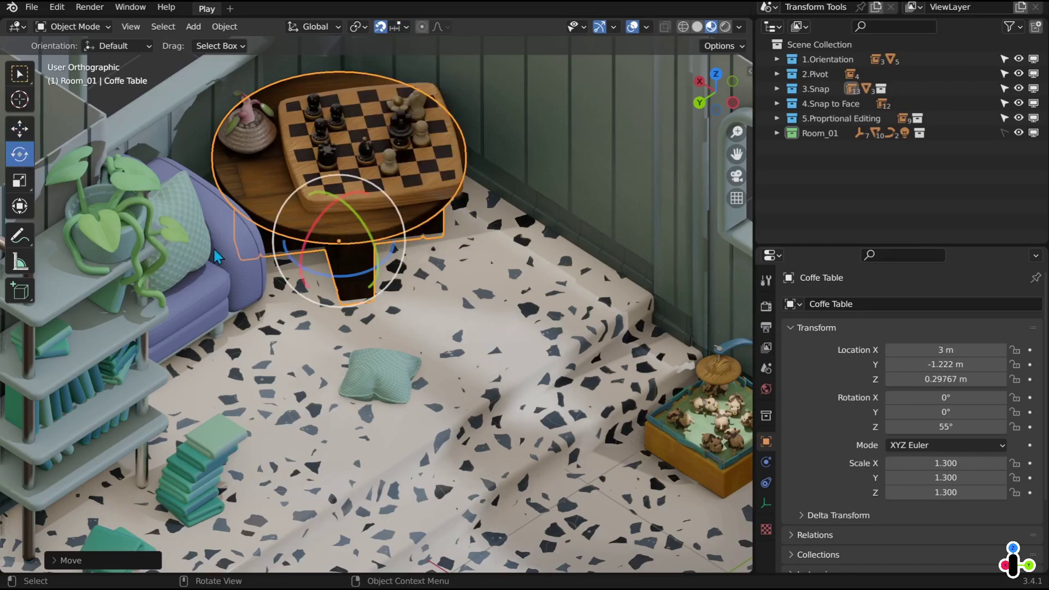
left_click_drag(350, 284, 240, 184)
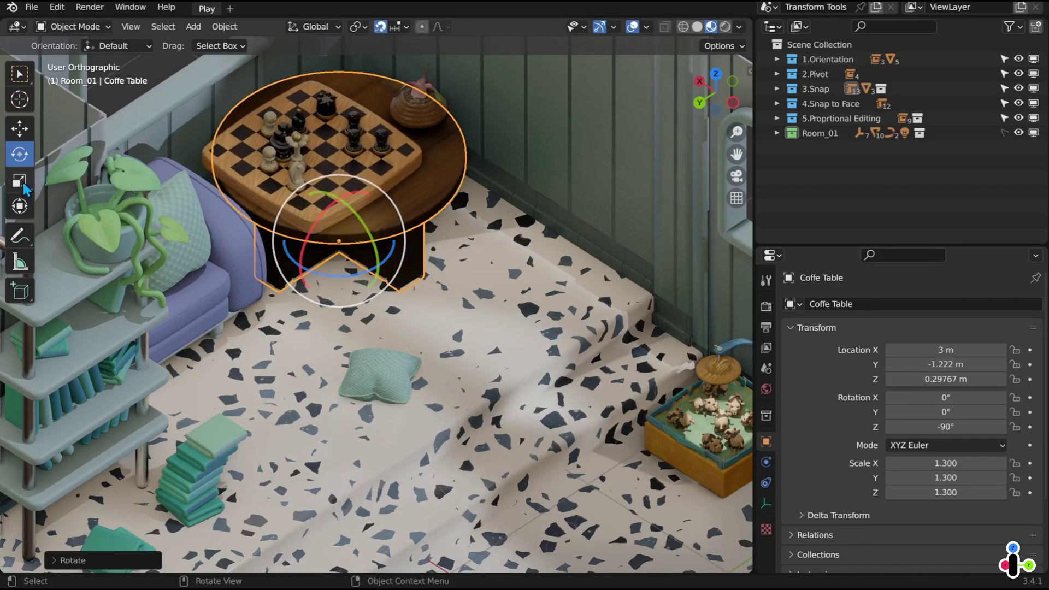
Activate the Move tool and shift the light chess knight along the global Y axis to Location X 4.0068 m
left_click(23, 129)
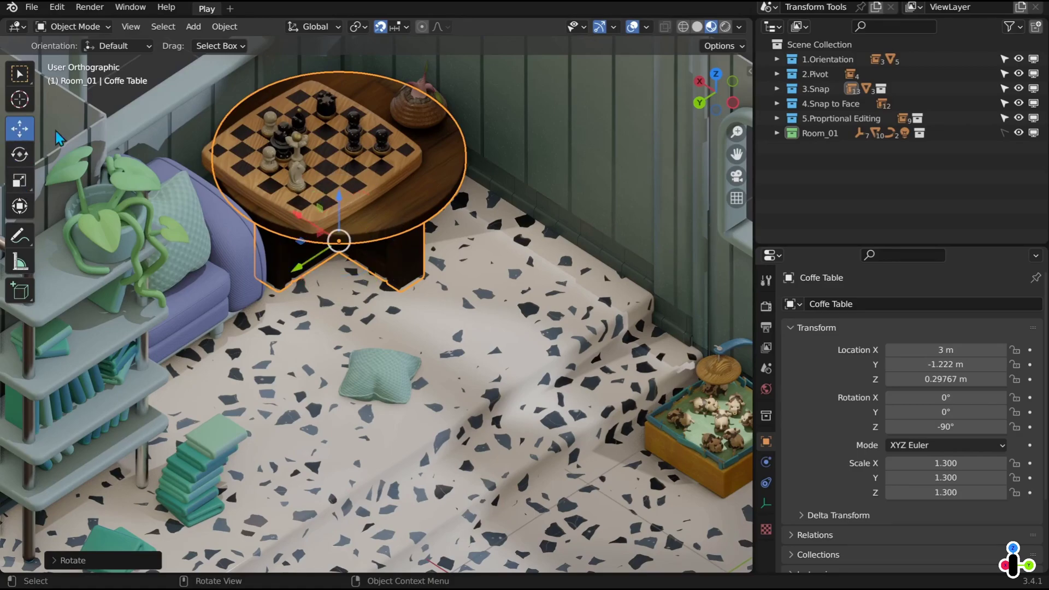
left_click(300, 188)
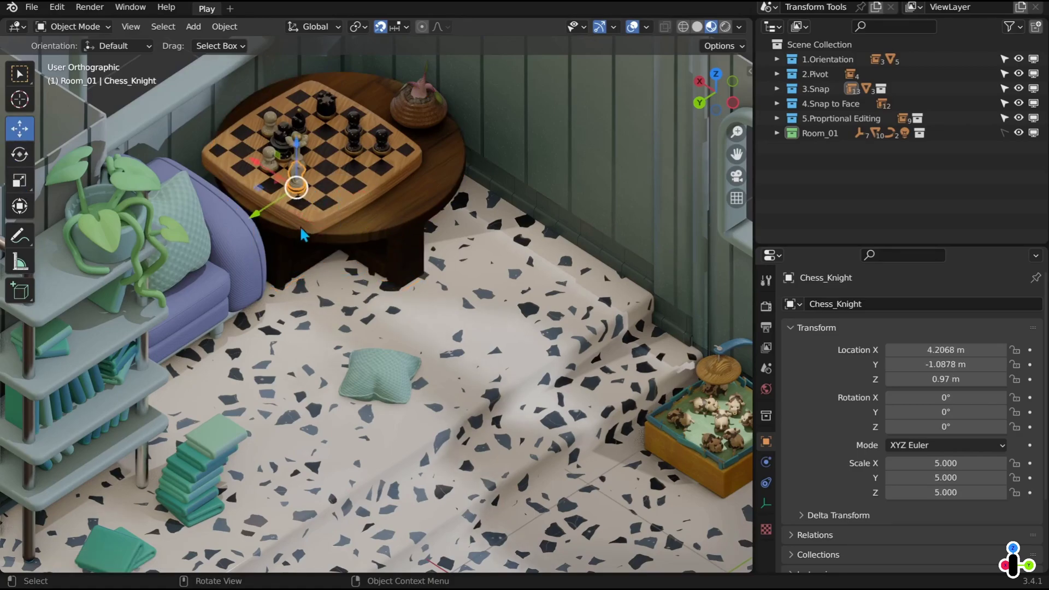
left_click_drag(260, 217, 474, 100)
left_click_drag(265, 178, 257, 208)
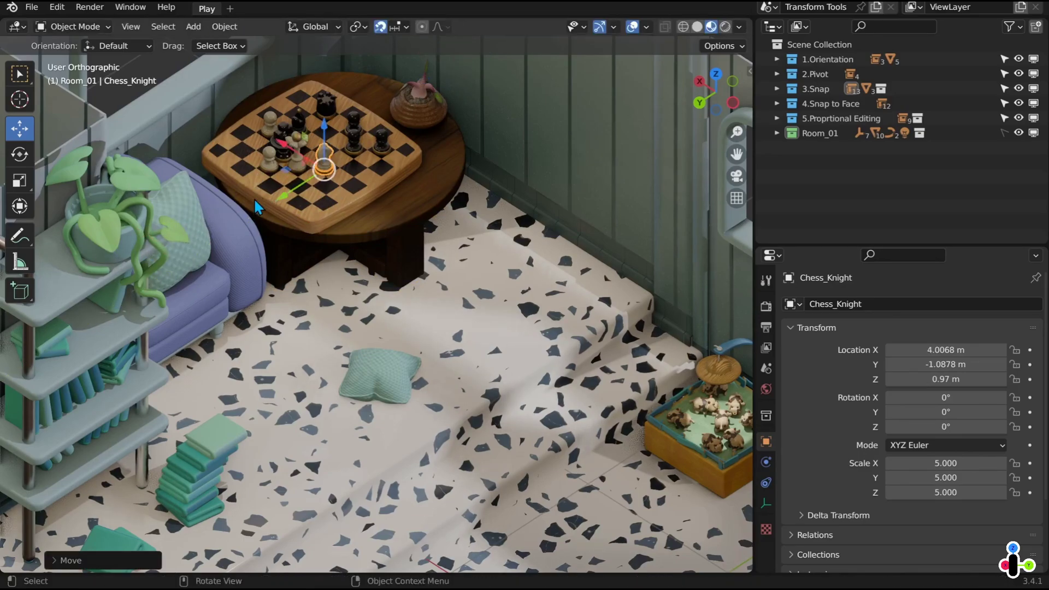
Move the light chess knight along the global Y axis in finer increments to Location X 4.1068 m
scroll(487, 356, "up", 3)
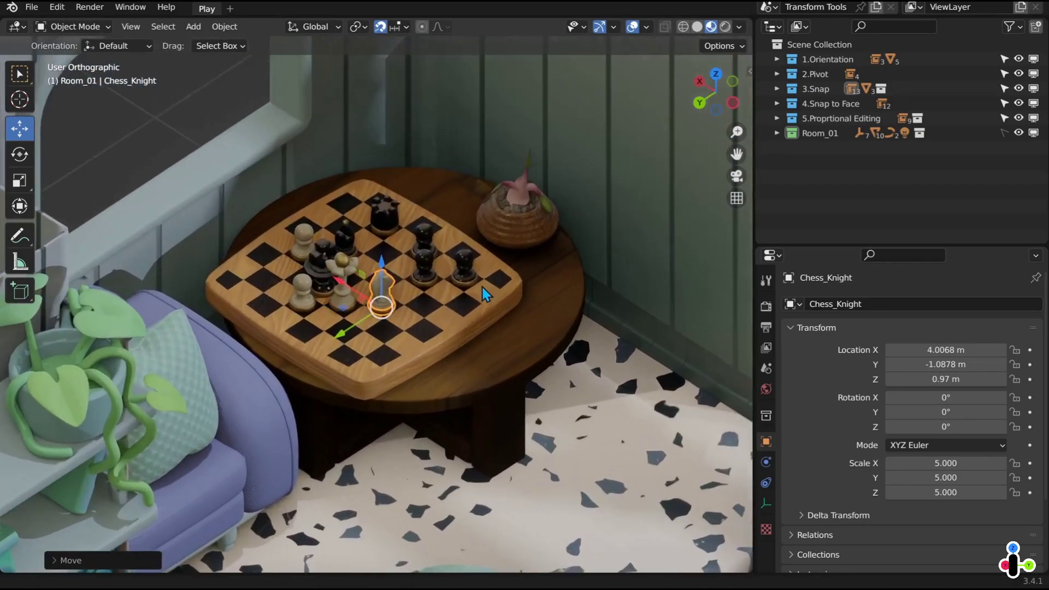
scroll(481, 273, "up", 3)
left_click_drag(387, 311, 382, 171)
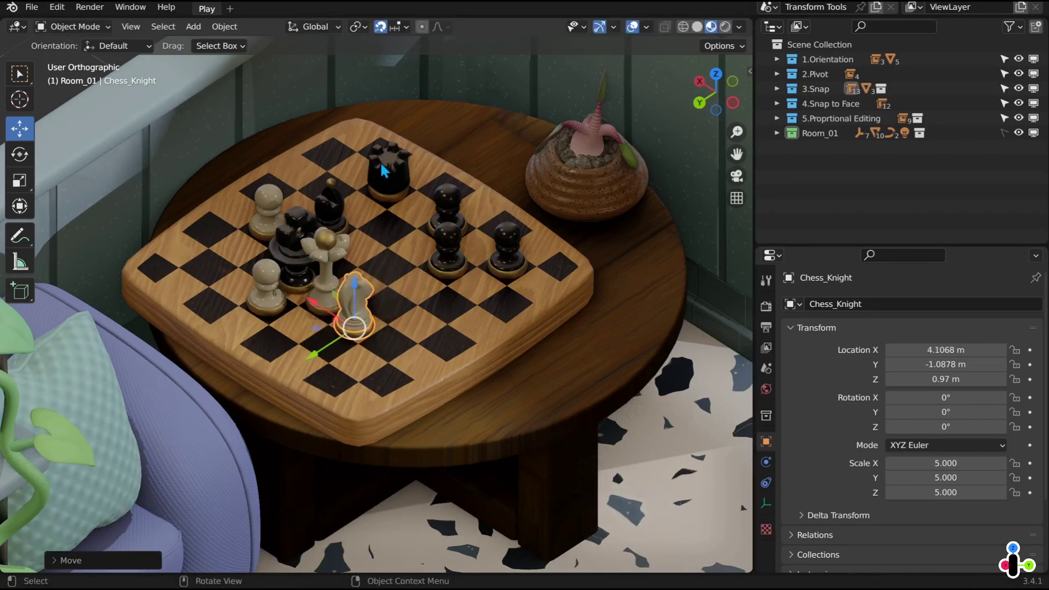
Look at the chessboard from the top and try moving the knight along the Y axis in fine grid increments
key("grave")
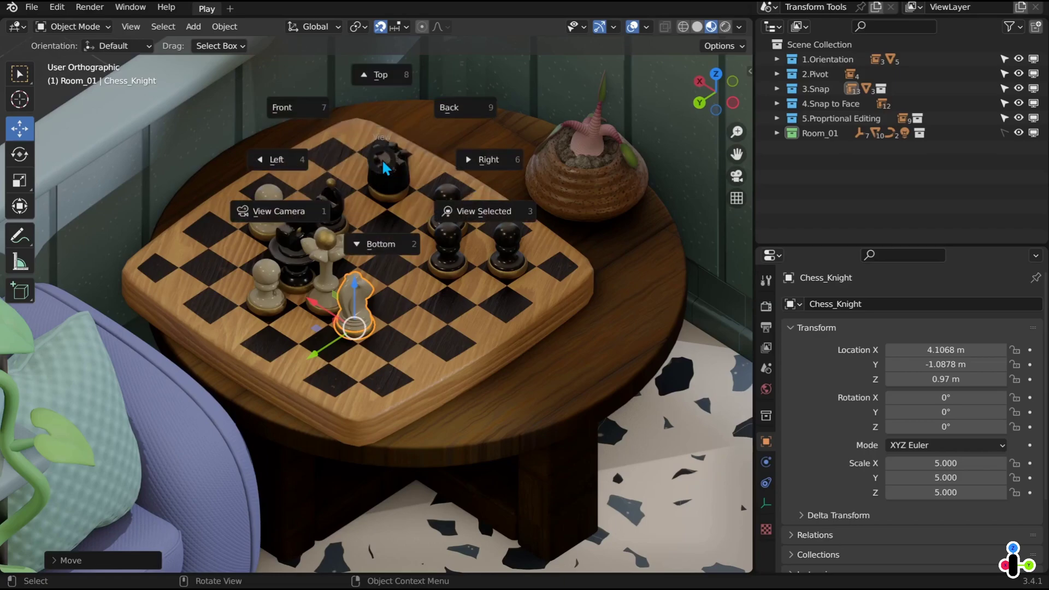
left_click(393, 99)
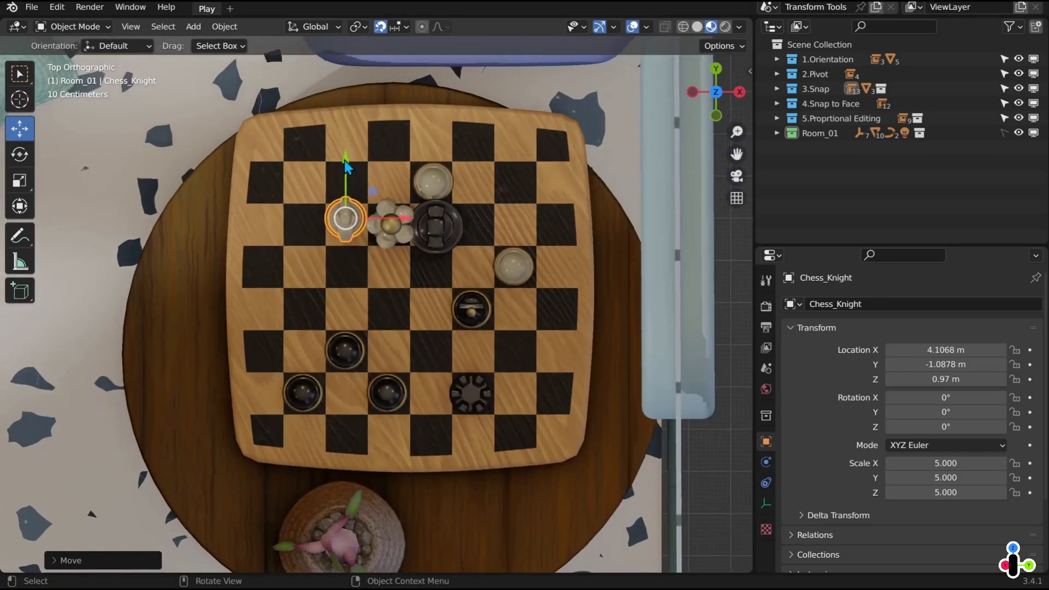
left_click_drag(346, 167, 339, 79)
Set the snap target to Face Project
scroll(271, 313, "down", 4)
middle_click_drag(271, 312, 470, 268)
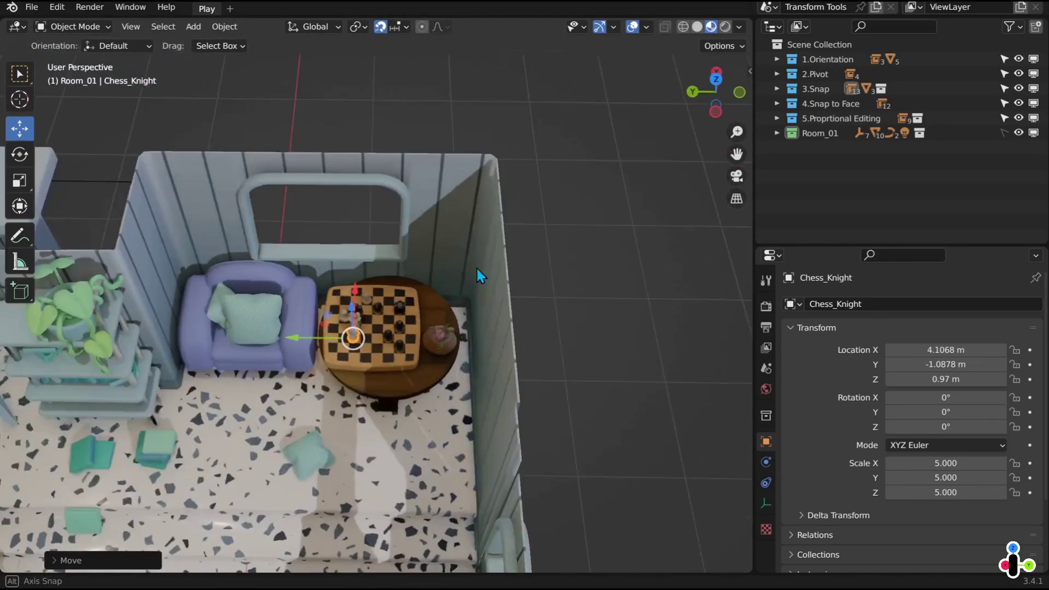
scroll(379, 414, "up", 3)
middle_click_drag(379, 414, 578, 241, "shift")
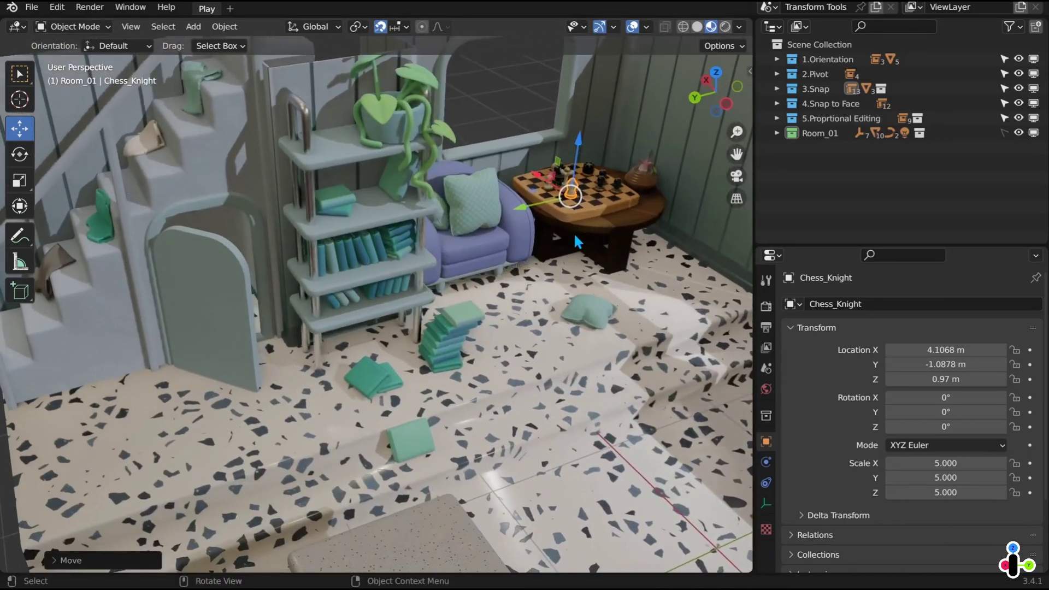
left_click(397, 26)
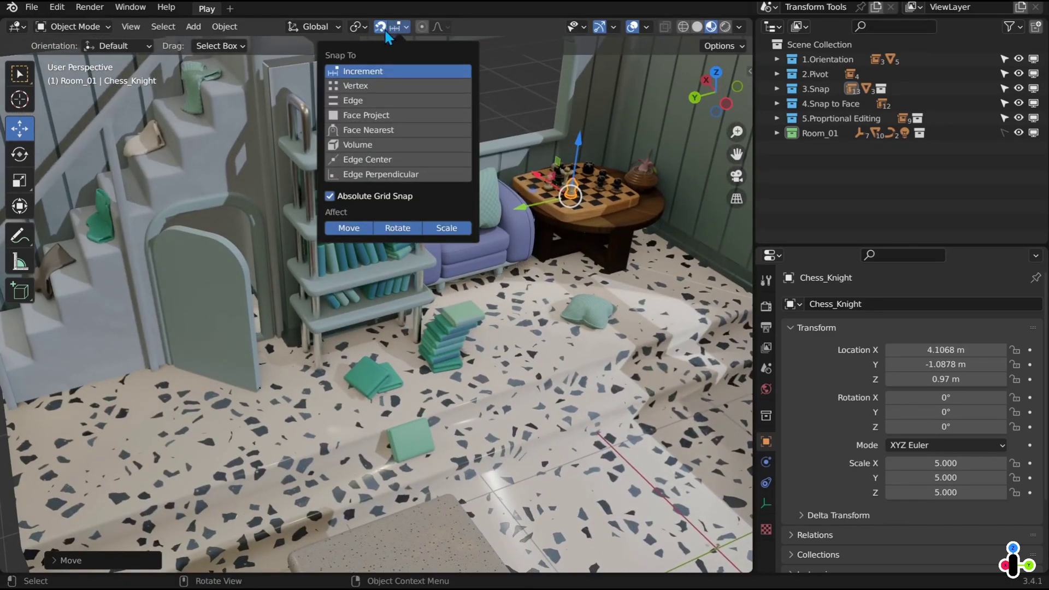
left_click(375, 119)
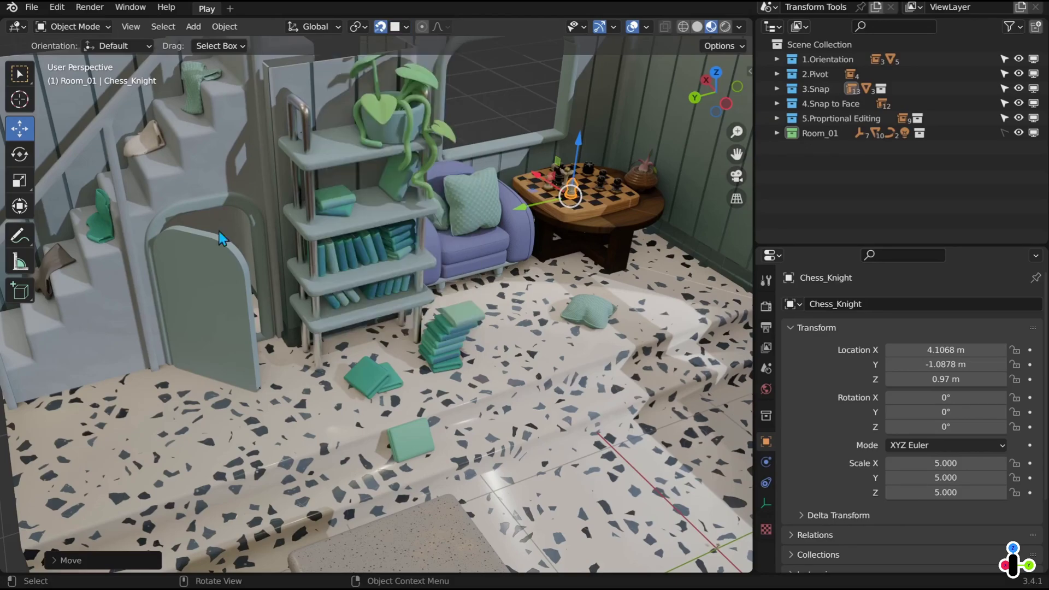
Snap the tilted floor book onto the bookshelf's second shelf, using Face Project with Align Rotation to Target
middle_click_drag(408, 355, 456, 354)
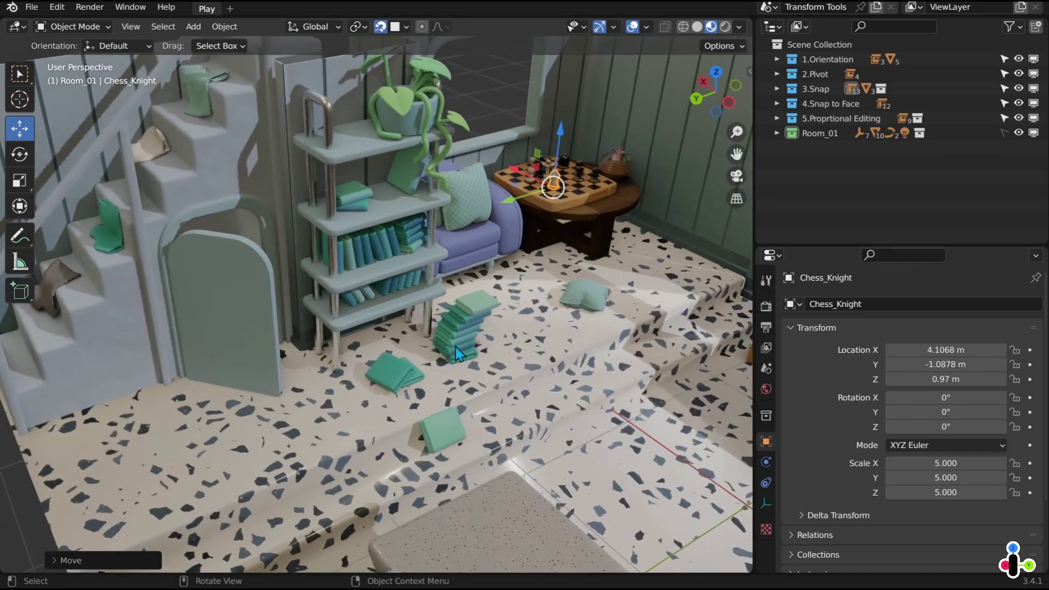
left_click(405, 377)
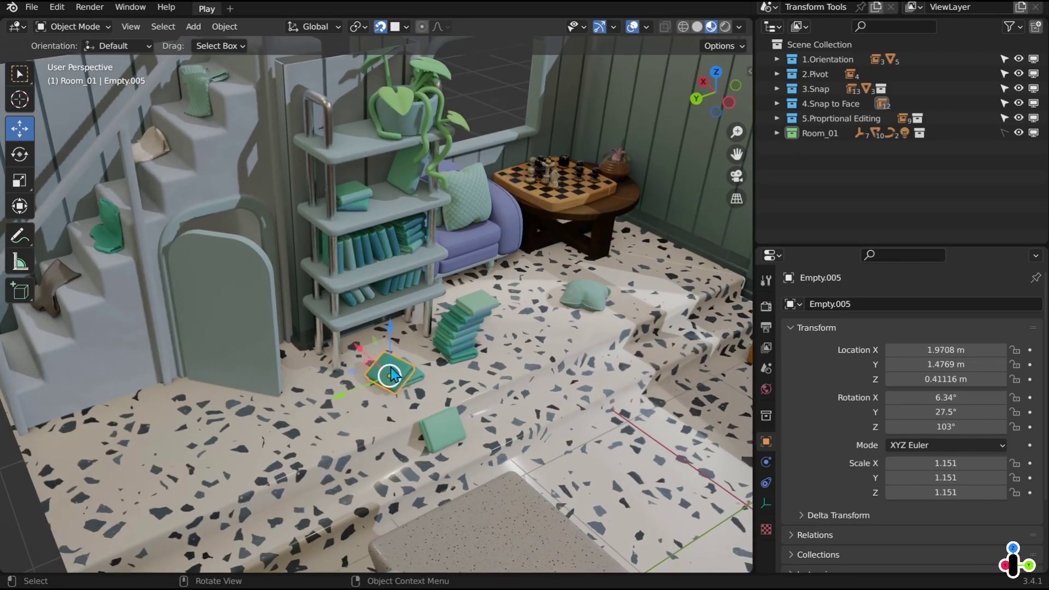
mouse_move(397, 383)
left_mouse_down()
mouse_move(379, 363)
mouse_move(389, 348)
mouse_move(436, 353)
mouse_move(468, 301)
mouse_move(436, 351)
mouse_move(391, 368)
mouse_move(367, 315)
mouse_move(372, 205)
mouse_move(389, 375)
left_mouse_up()
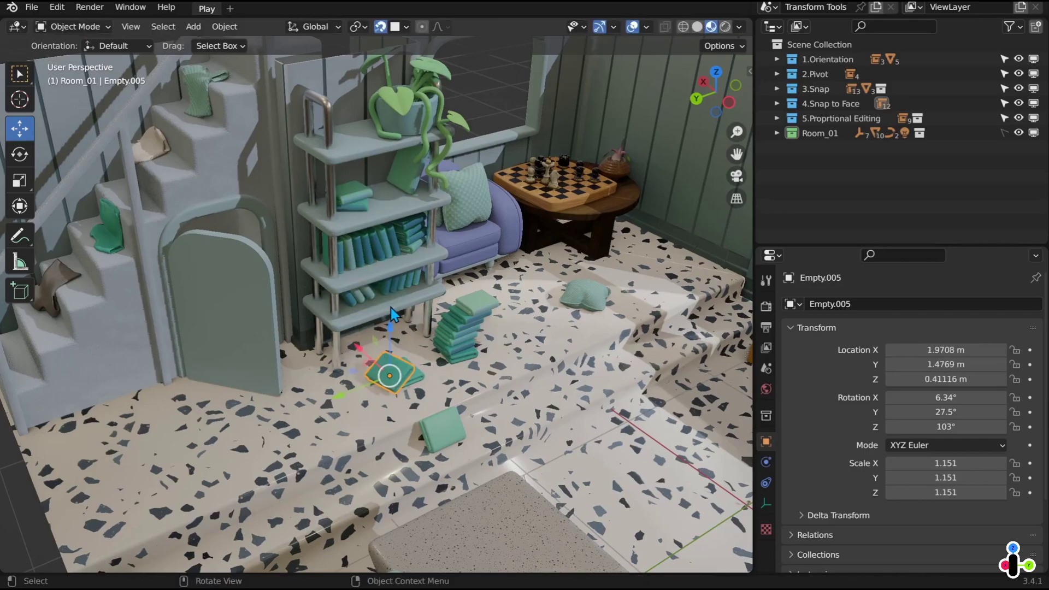
left_click(398, 28)
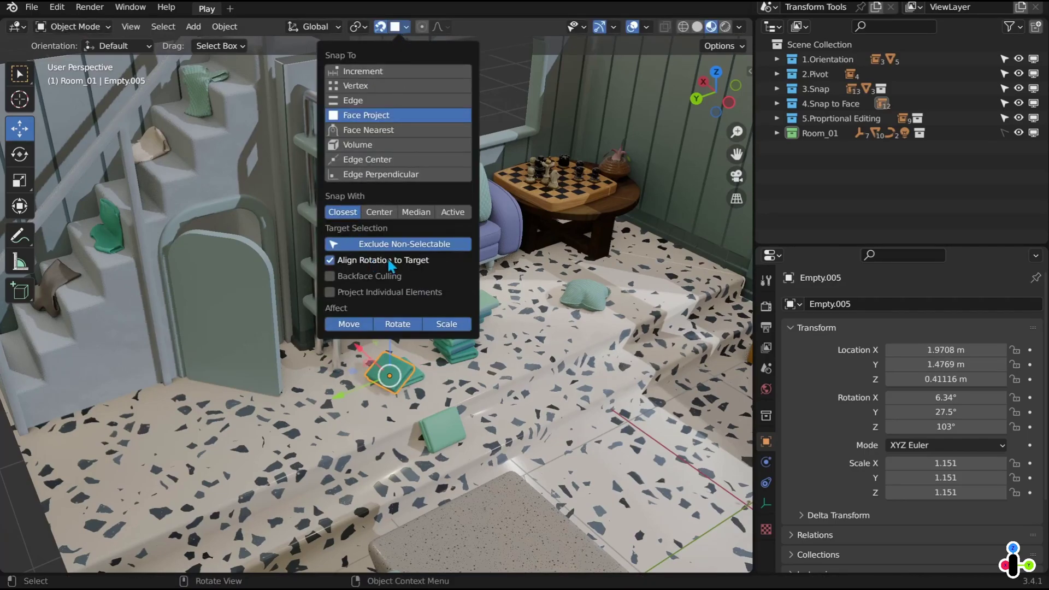
left_click_drag(390, 376, 474, 313)
right_click(403, 253)
right_click(473, 312)
Snap the flat floor book and the books of the floor stack onto the bookshelf's upper shelves
left_click(404, 26)
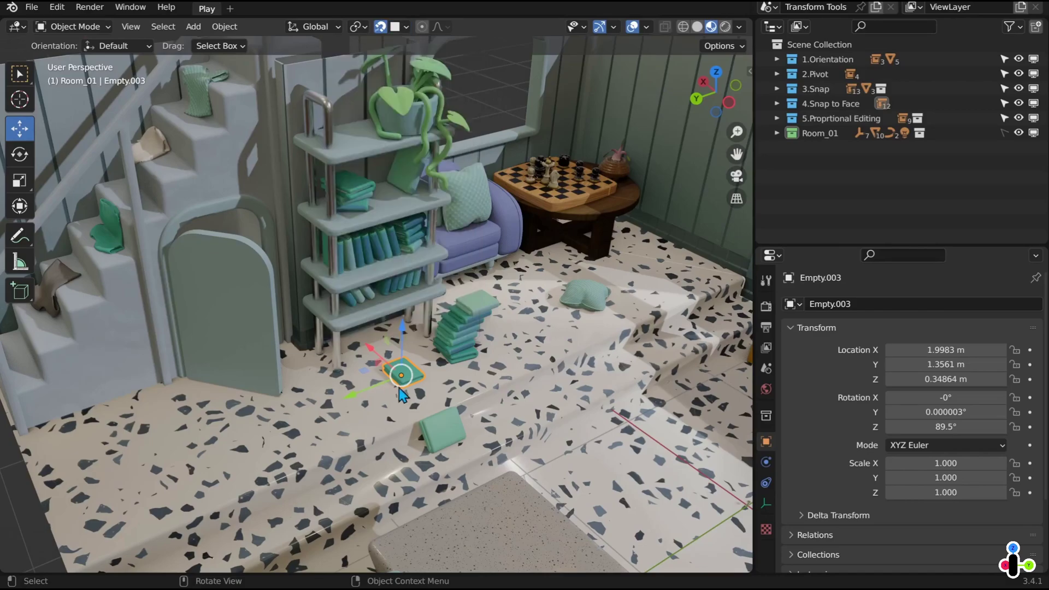
left_click_drag(401, 378, 350, 182)
left_click_drag(473, 309, 385, 176)
left_click(476, 330)
left_click_drag(477, 329, 385, 178)
left_click(453, 334)
left_click_drag(454, 334, 348, 138)
Turn snapping off and use temporary snapping to place the leaning floor book on the top shelf and the floor pillow on the armchair
left_click(406, 27)
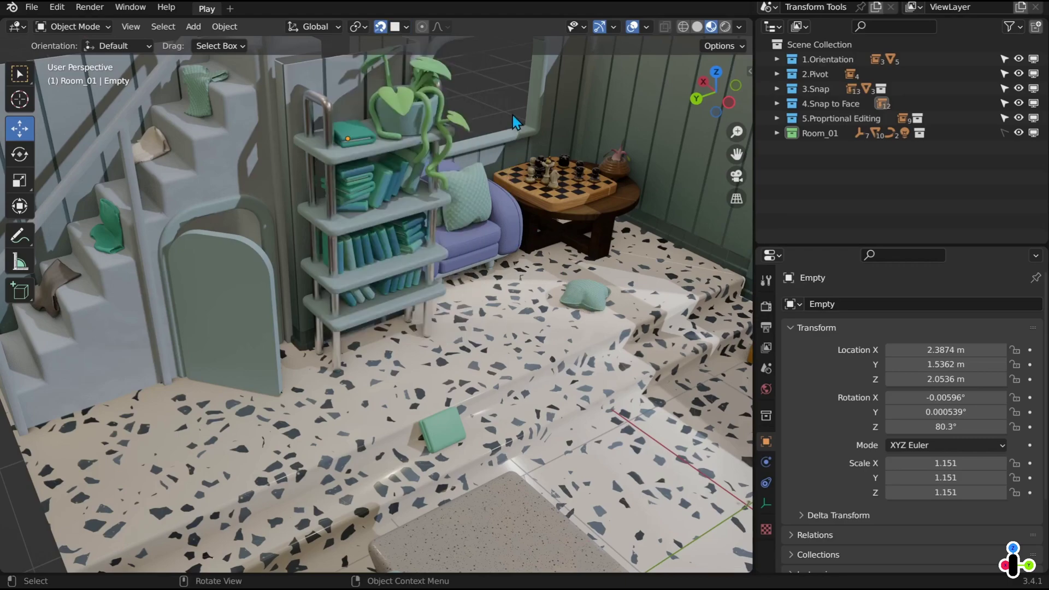
left_click(381, 31)
left_click(444, 436)
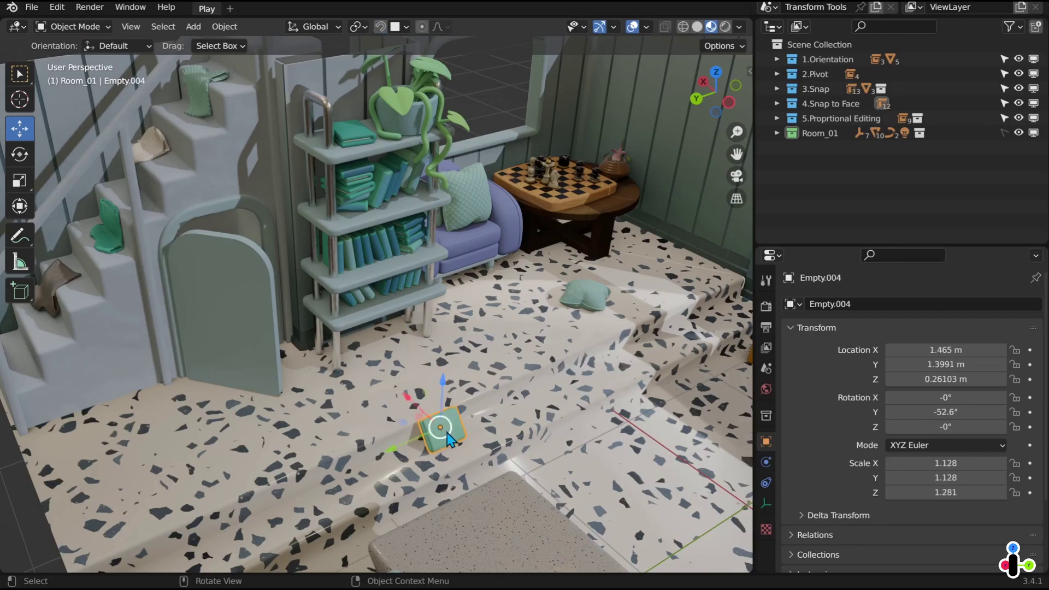
left_click_drag(449, 438, 433, 386)
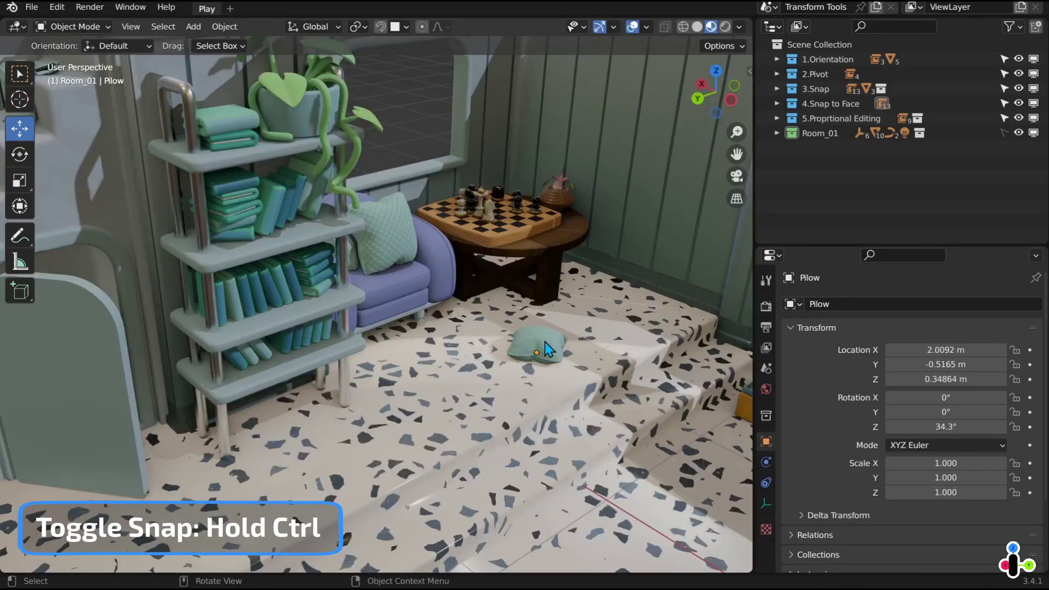
left_click_drag(537, 351, 369, 262, "ctrl")
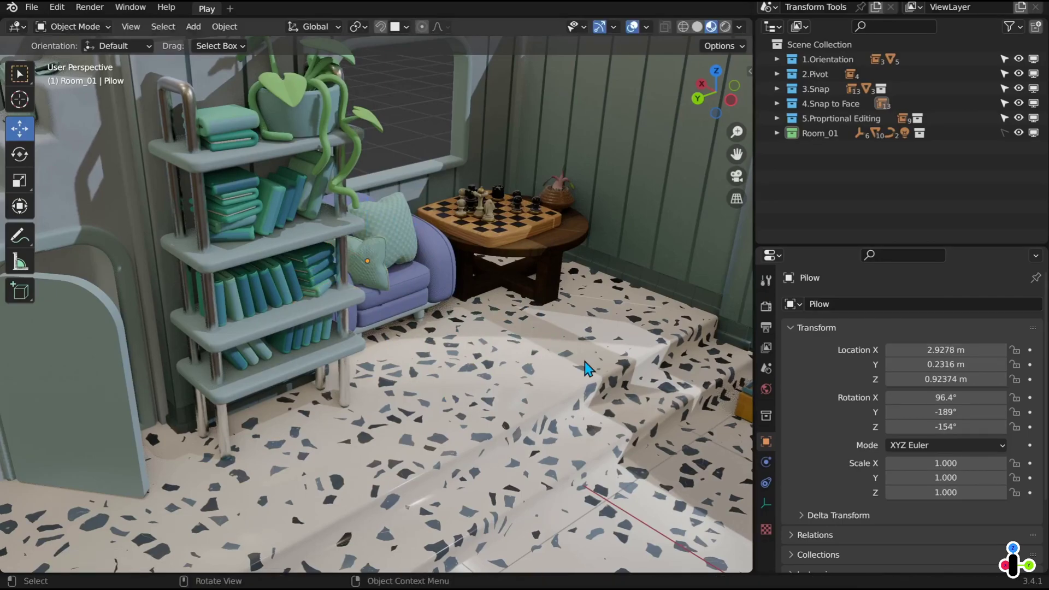
Enable proportional editing and try raising the center cow figurine about 0.14 m along Z with Smooth falloff
scroll(587, 369, "down", 10)
middle_click_drag(587, 369, 421, 147)
scroll(454, 437, "up", 5)
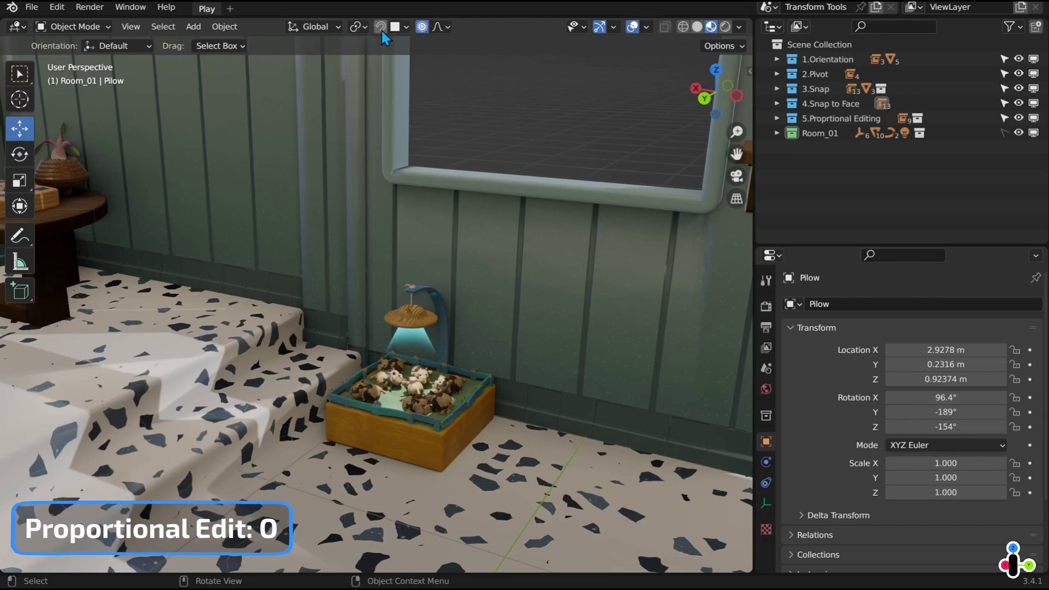
middle_click_drag(454, 373, 412, 313)
left_click(412, 310)
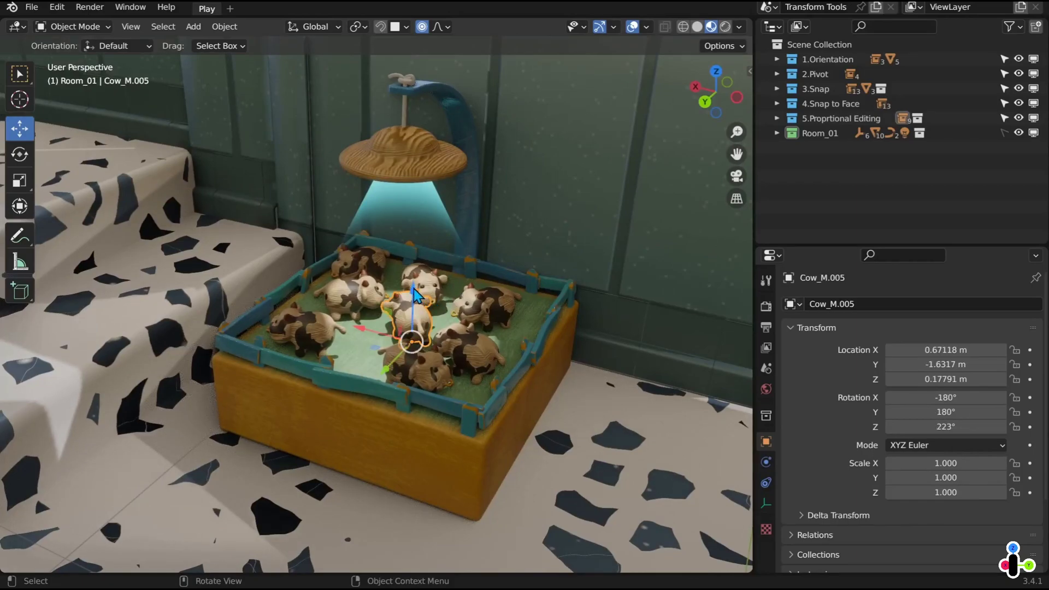
left_click_drag(415, 298, 415, 235)
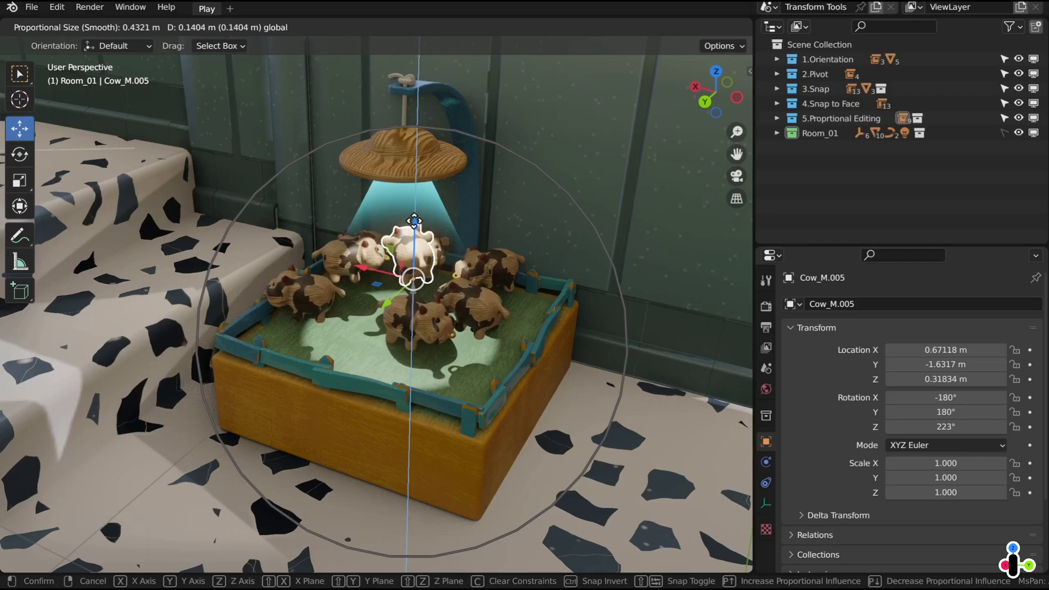
right_click(418, 229)
Set the proportional falloff to Constant and try raising the center cow along the Z axis
left_click(444, 27)
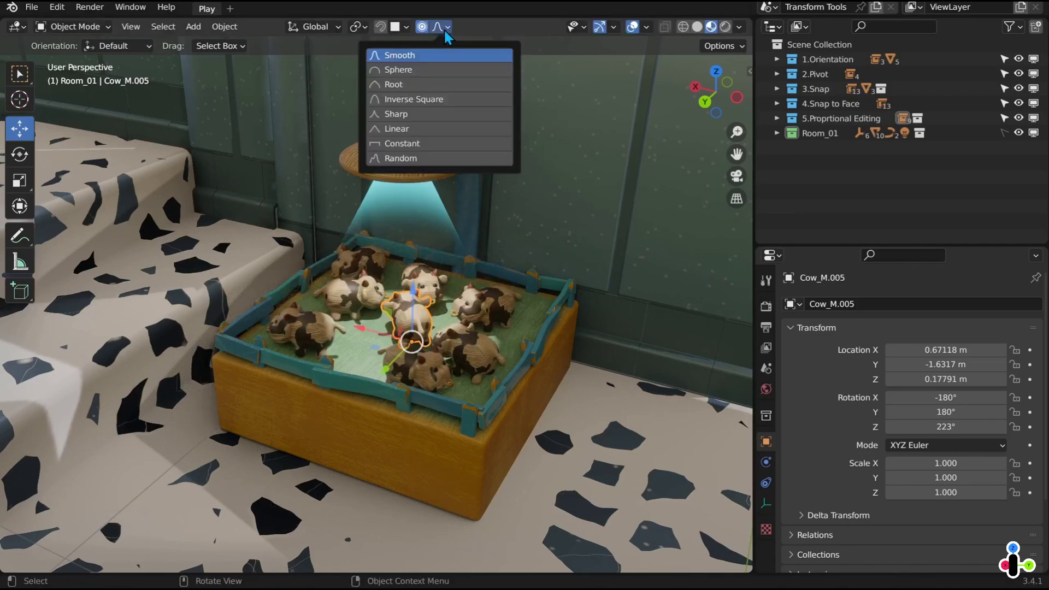
left_click(408, 144)
key("g")
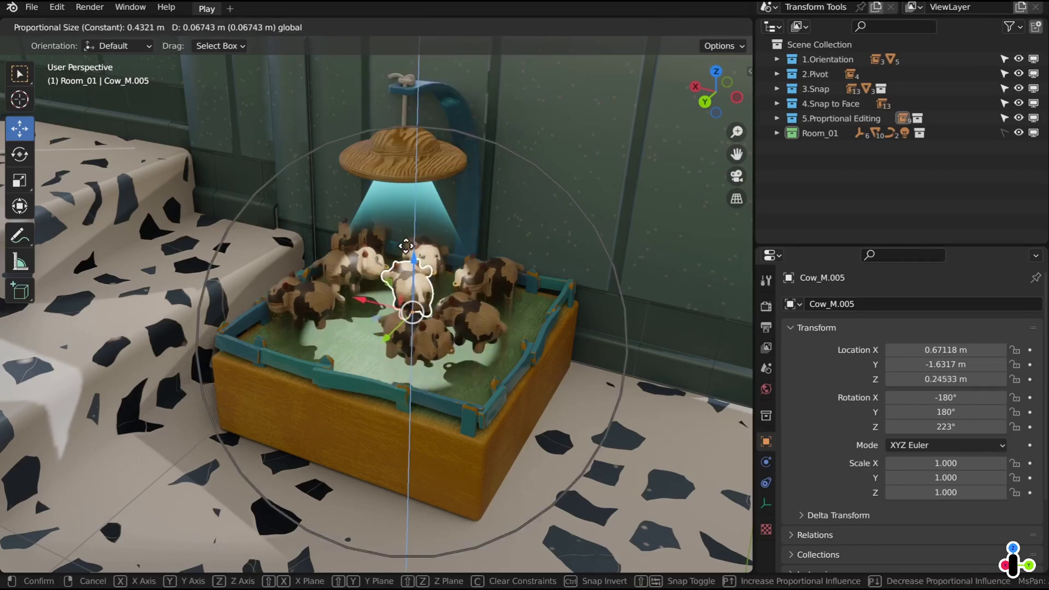
left_click(407, 221)
Set the proportional falloff to Random and try raising the center cow along the Z axis
left_click(447, 27)
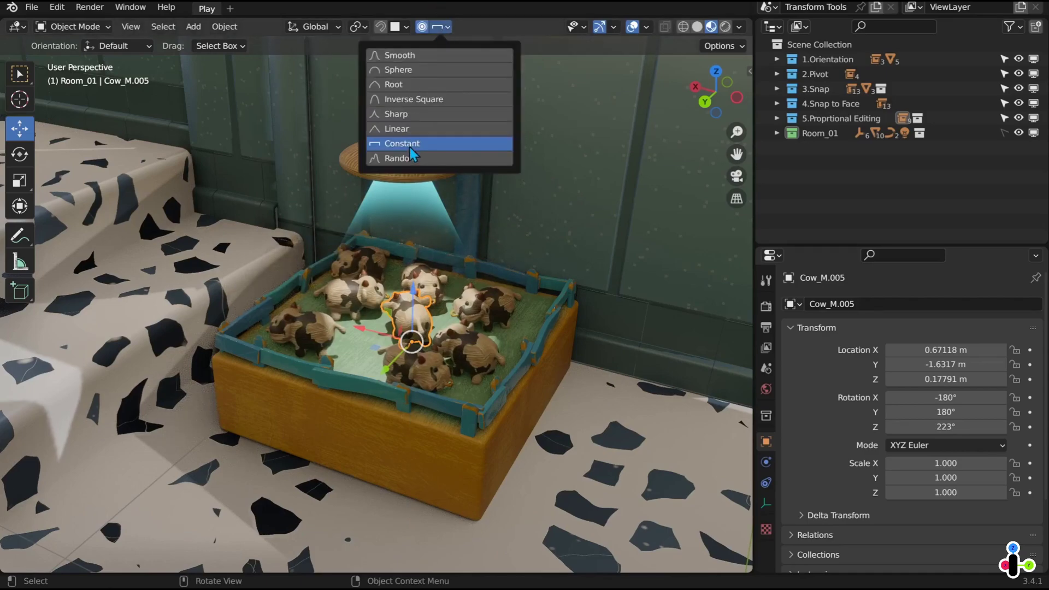
left_click(411, 159)
left_click_drag(414, 299, 429, 197)
right_click(429, 197)
Set the proportional falloff to Sharp and raise the center cow to Location Z 0.3475 m while adjusting the influence radius
left_click(440, 27)
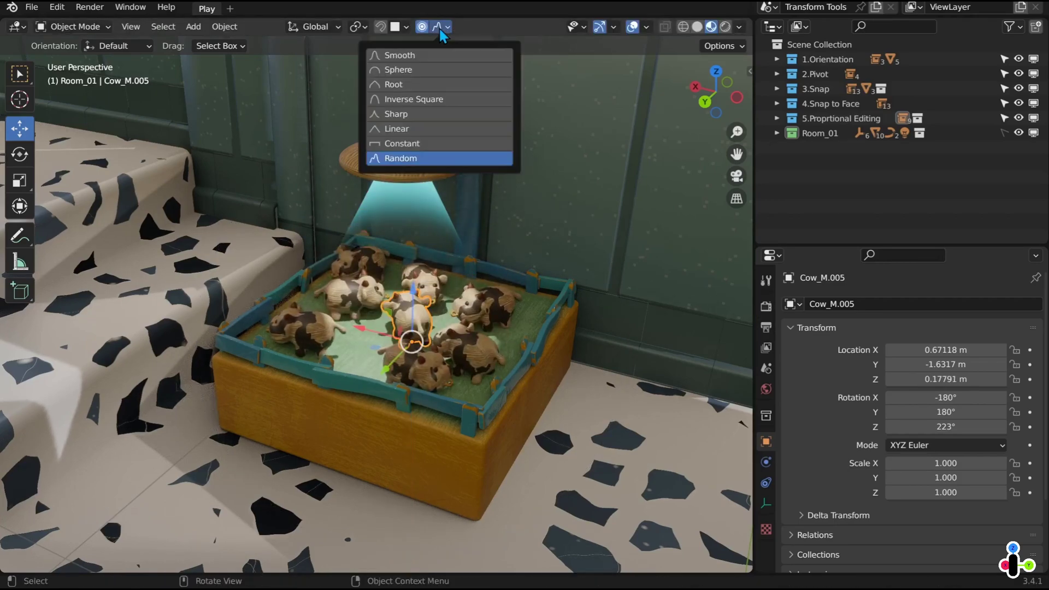
left_click(424, 114)
left_click_drag(414, 293, 405, 215)
scroll(412, 211, "up", 2)
scroll(411, 211, "up", 6)
scroll(411, 211, "up", 6)
key("Page_Up")
key("Page_Up")
key("Page_Up")
key("Page_Up")
key("Page_Up")
key("Page_Up")
key("Page_Up")
key("Page_Up")
key("Page_Up")
key("Page_Up")
key("Page_Up")
key("Page_Up")
key("Page_Up")
key("Page_Up")
key("Page_Up")
scroll(486, 287, "down", 10)
middle_click_drag(525, 336, 568, 390)
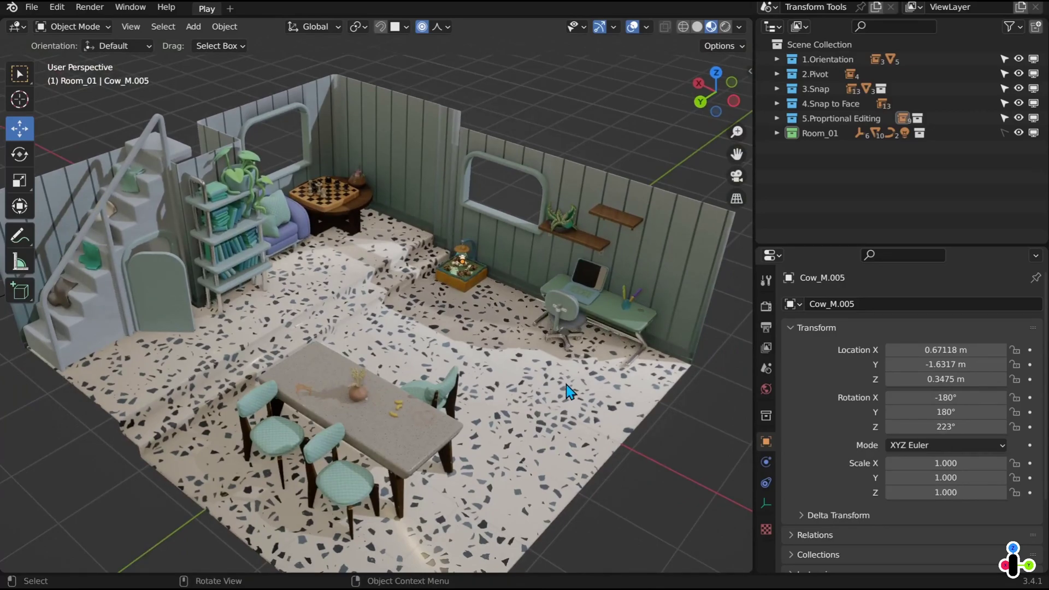